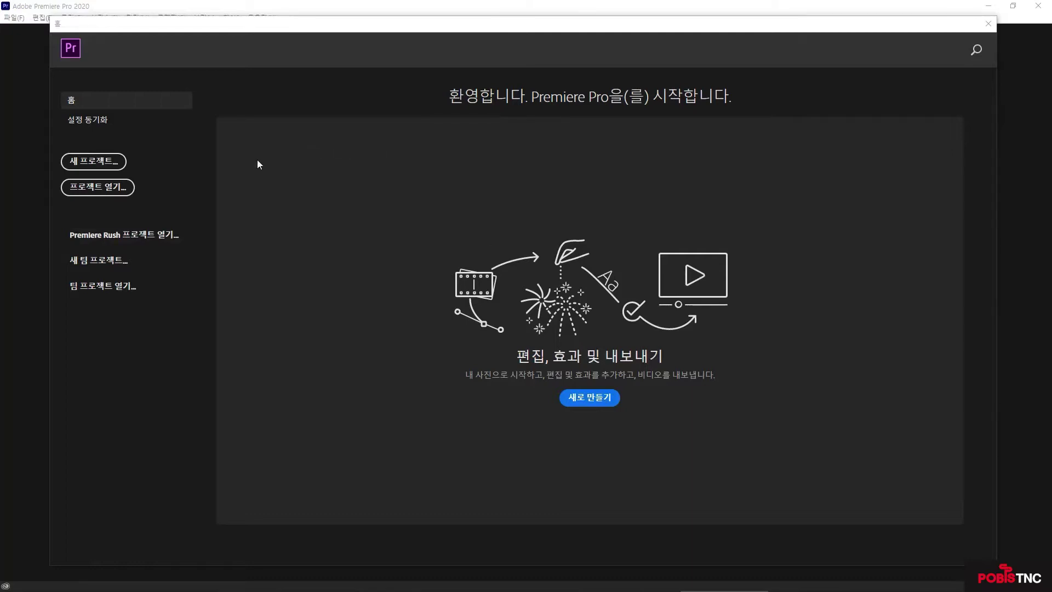
Create a new project named 워크플로우, keeping the default location and general settings
left_click(101, 163)
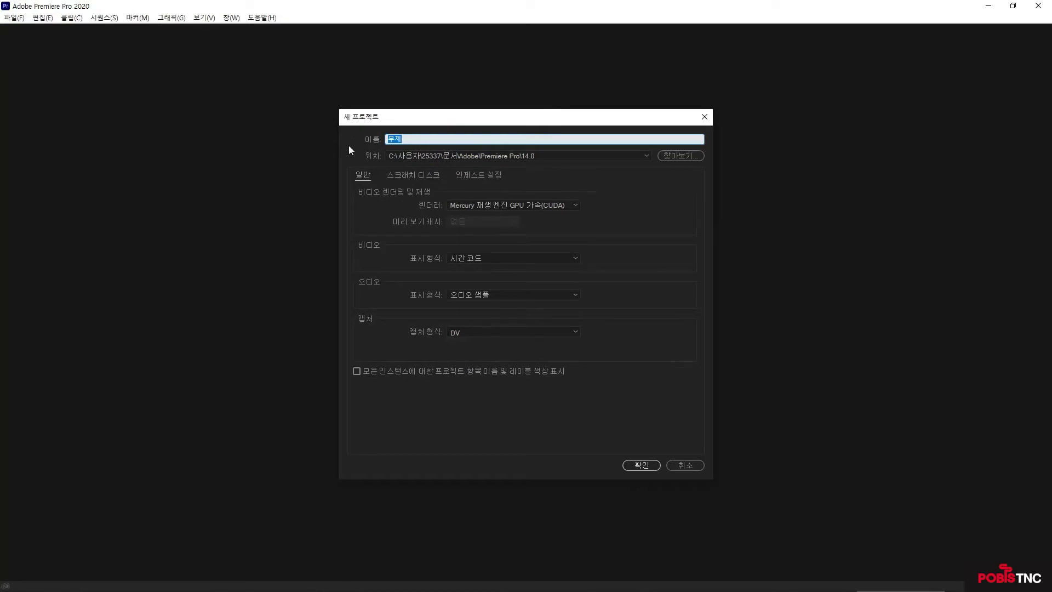
key("BackSpace")
type("ㅇ워크")
type("플로우")
left_click(436, 139)
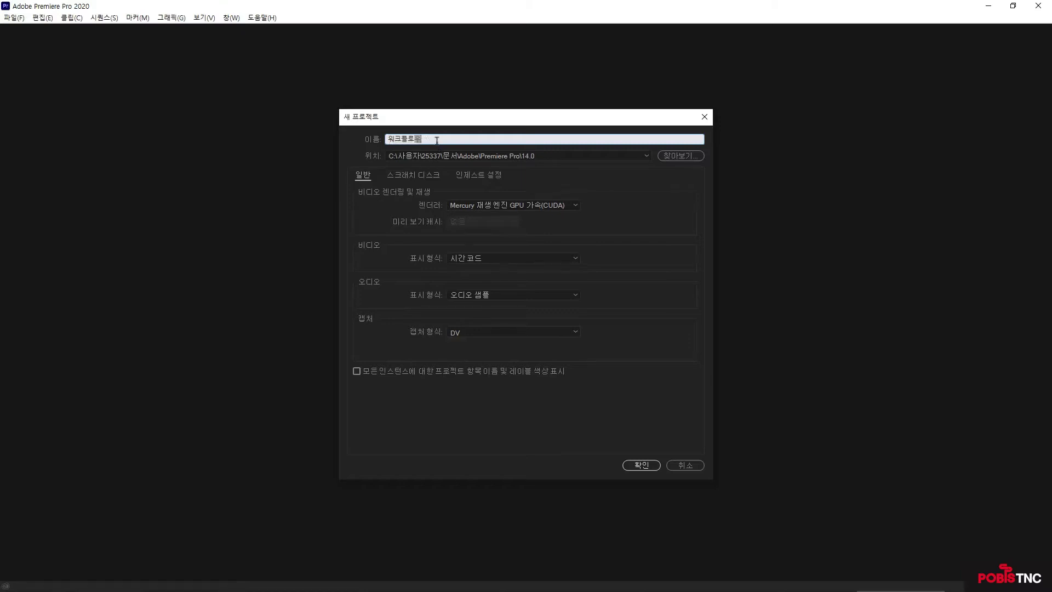
left_click(640, 467)
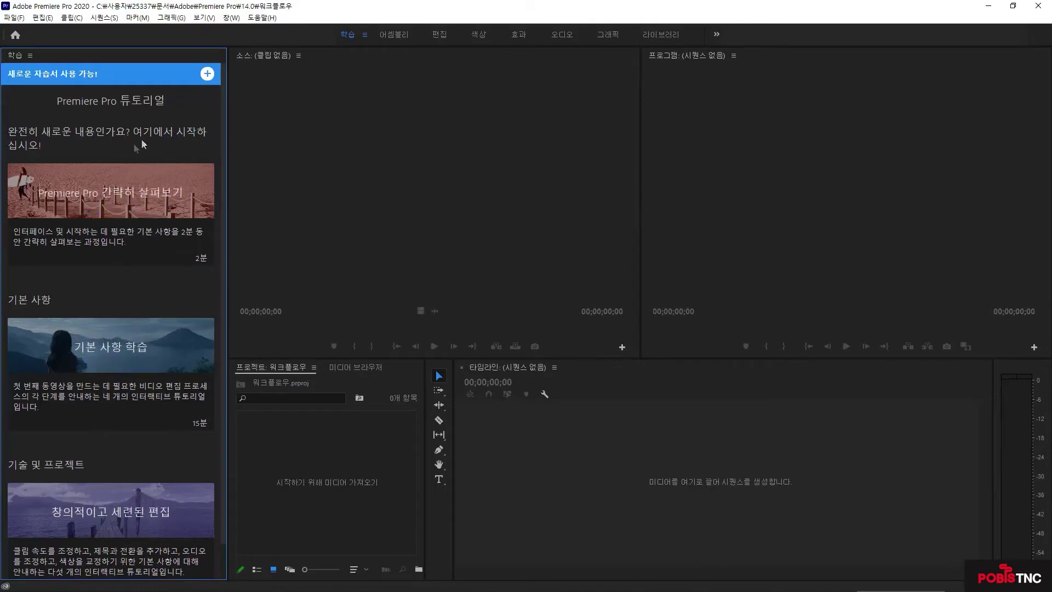
Close the Learning (학습) panel with the tutorials
mouse_move(134, 180)
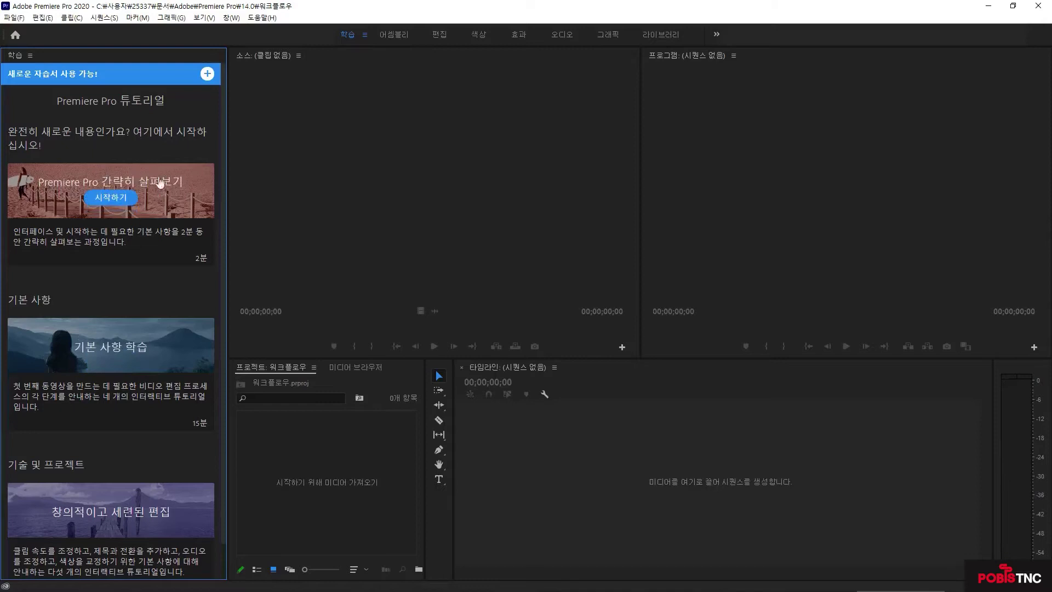
mouse_move(132, 396)
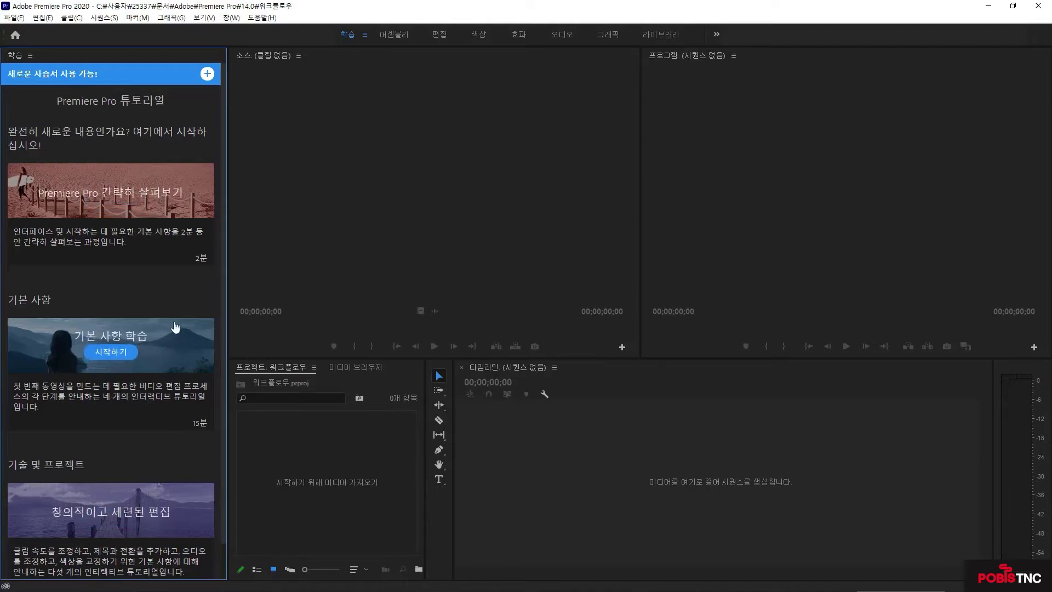
left_click(30, 56)
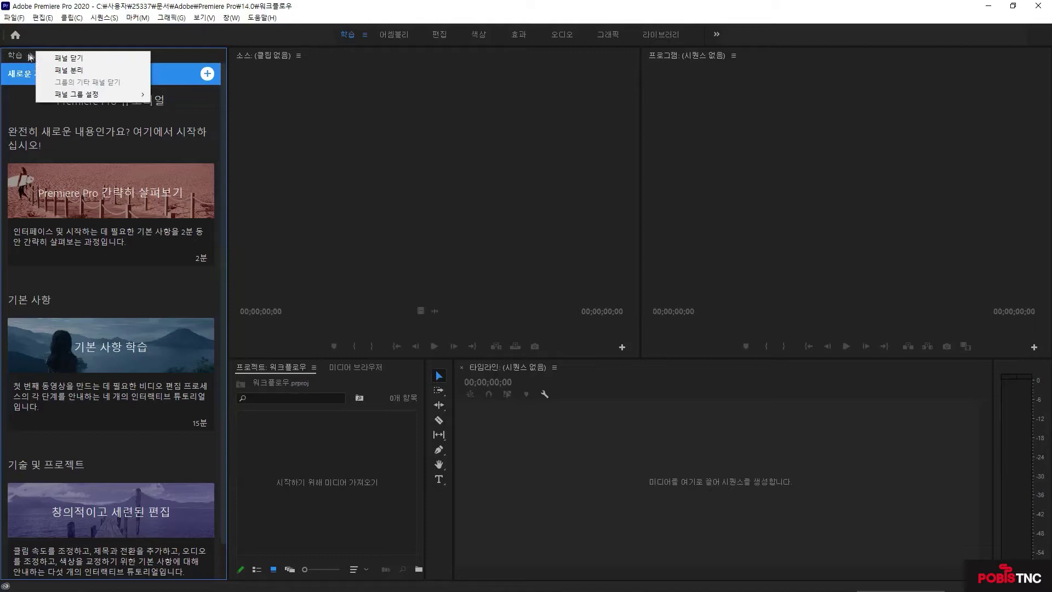
left_click(73, 58)
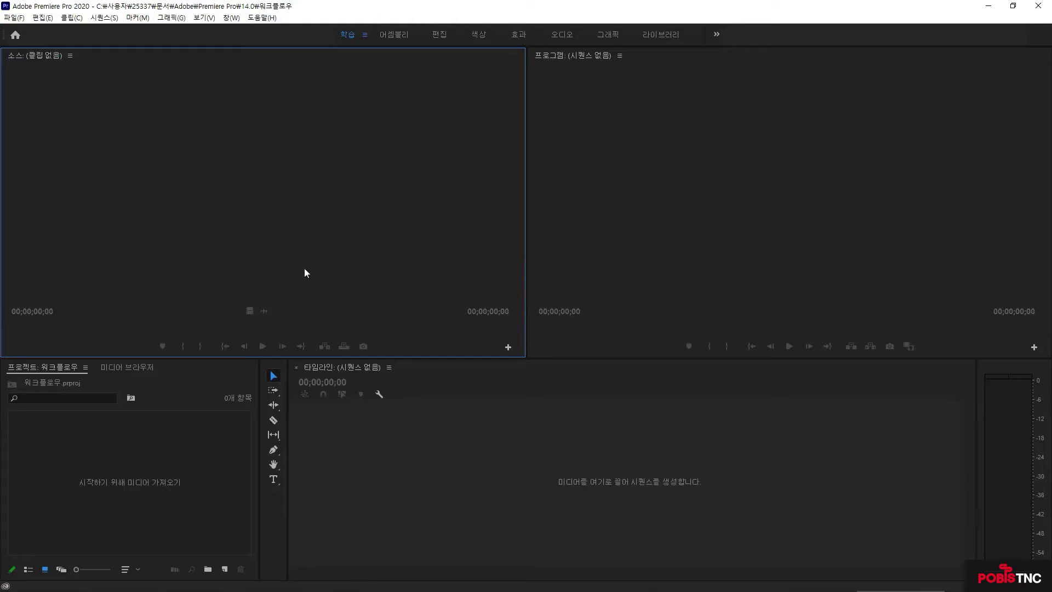
Import the clips Salad days01, Salad days02, Salad days03 and Salad days04 from the 학습자료 folder into the project
left_click(16, 18)
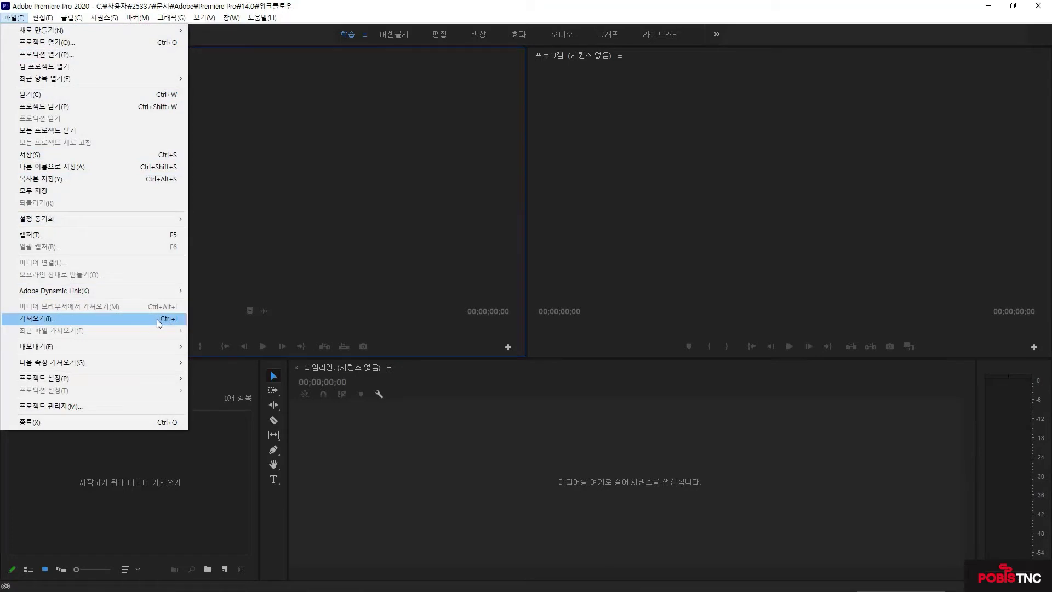
left_click(212, 442)
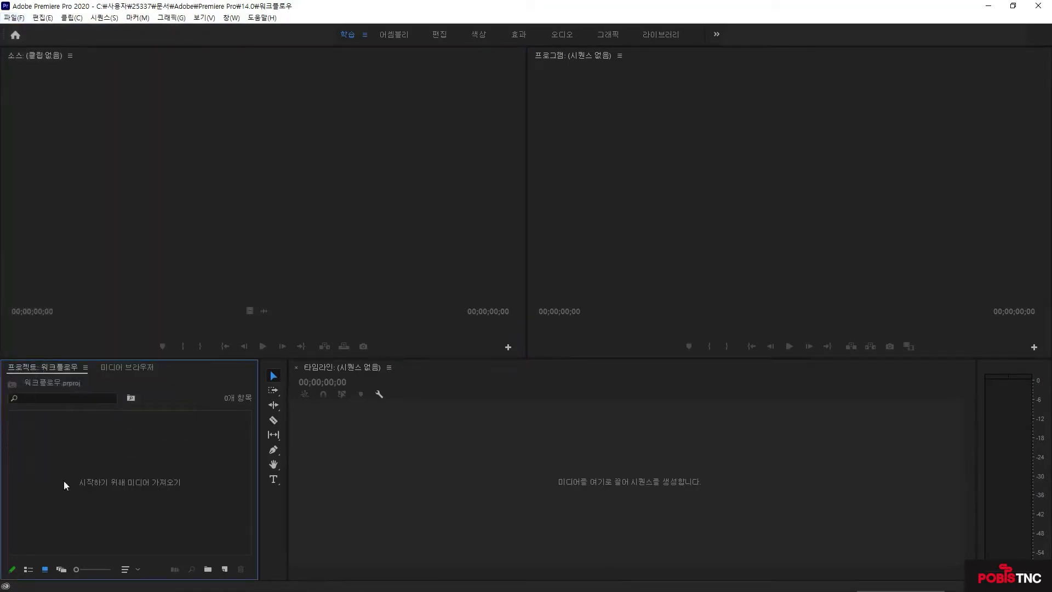
double_click(142, 453)
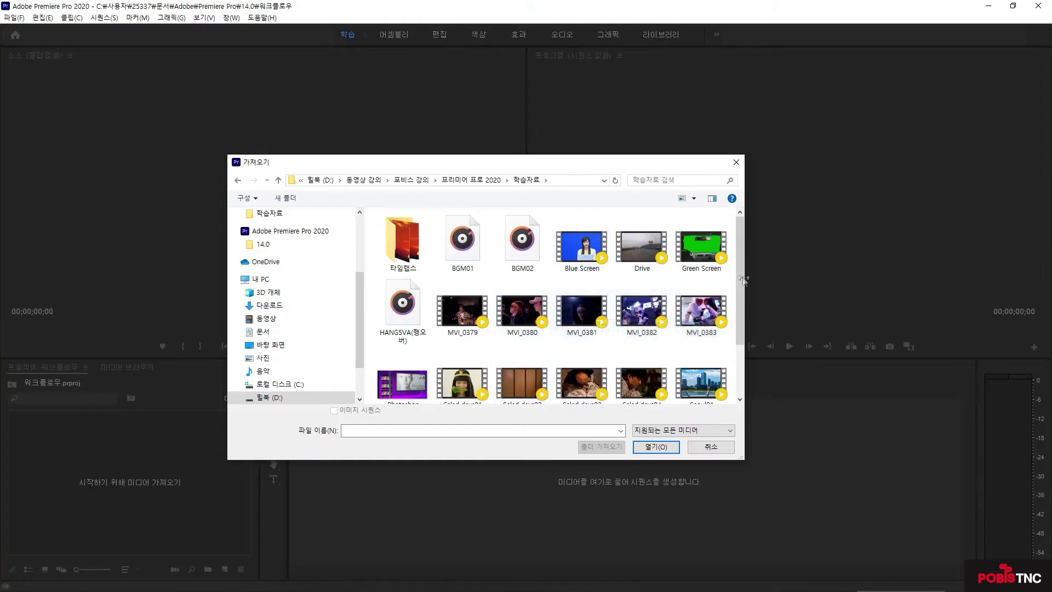
left_click_drag(743, 275, 744, 328)
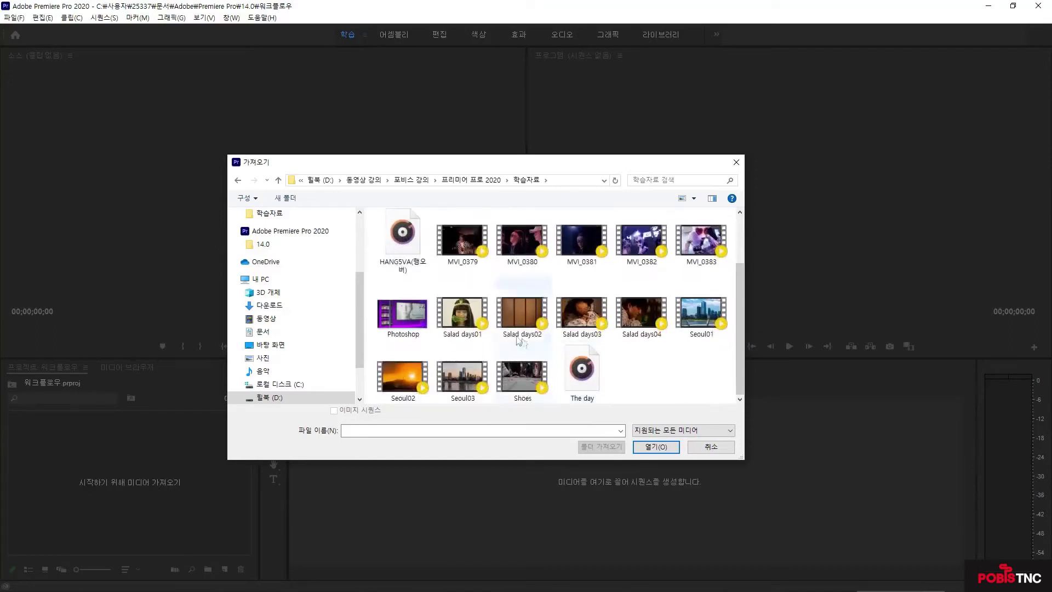
left_click(458, 320)
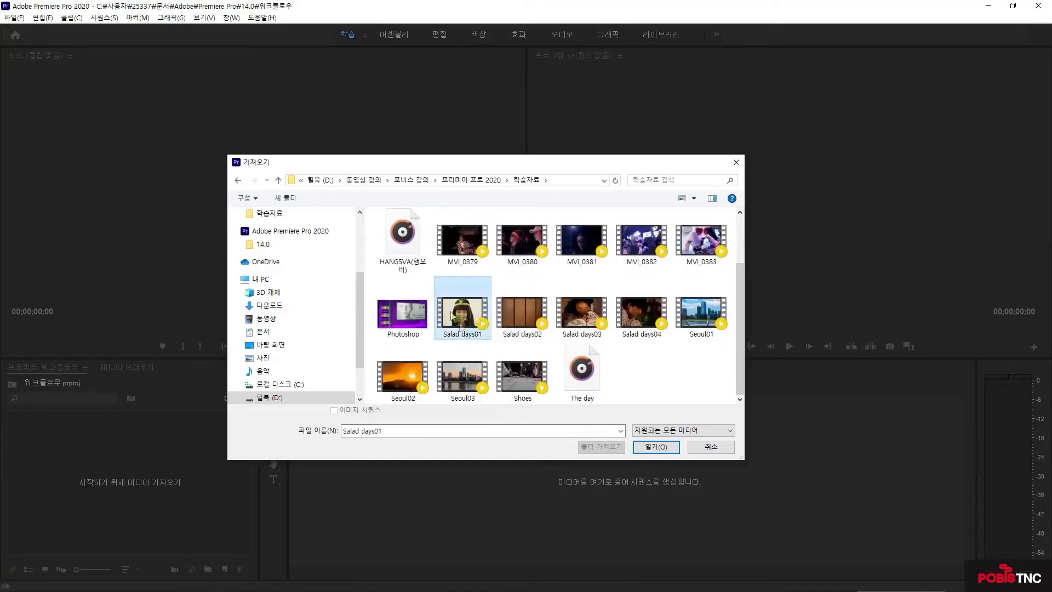
left_click(524, 315, "ctrl")
left_click(576, 318, "ctrl")
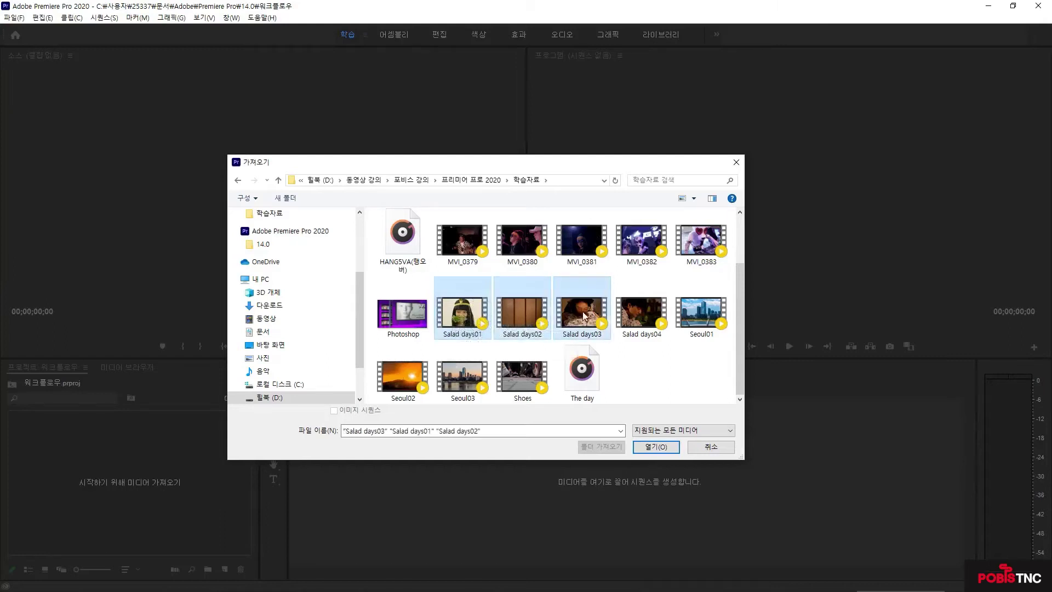
left_click(639, 318, "ctrl")
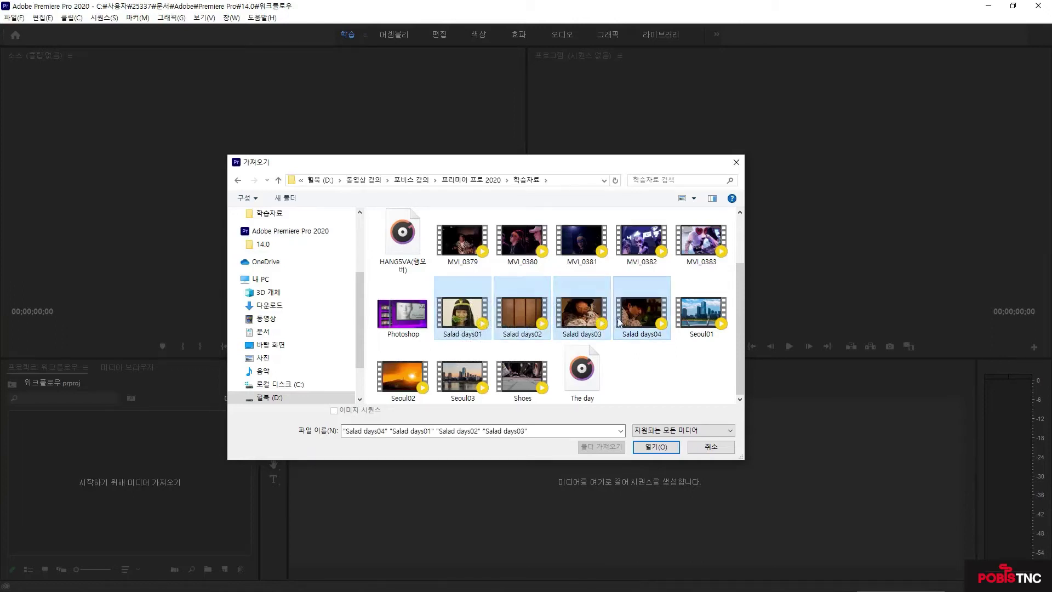
left_click(656, 447)
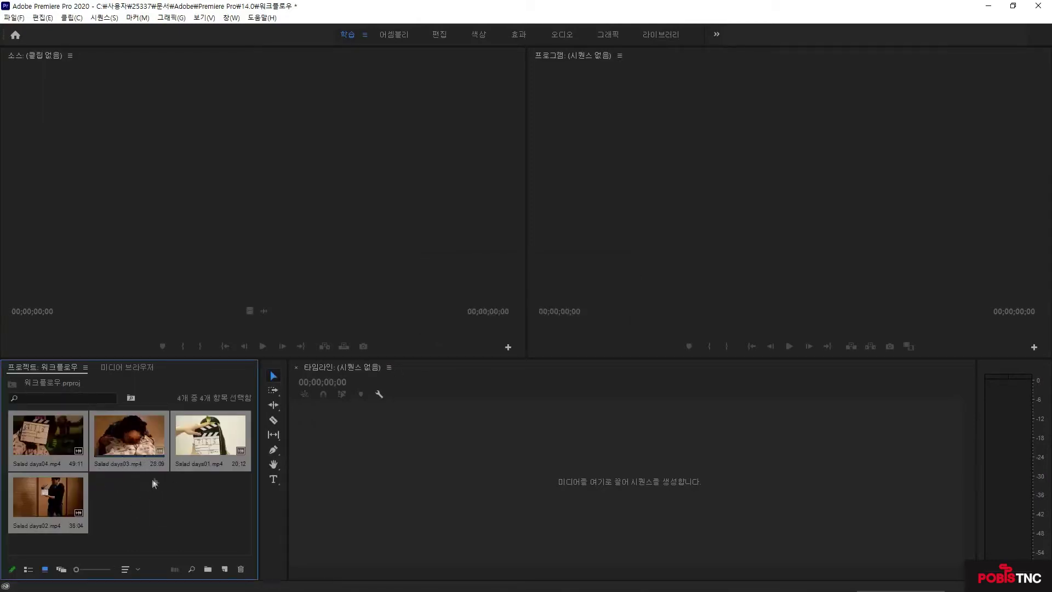
Create a sequence from the Salad days01.mp4 clip by placing it in the empty timeline
left_click(146, 496)
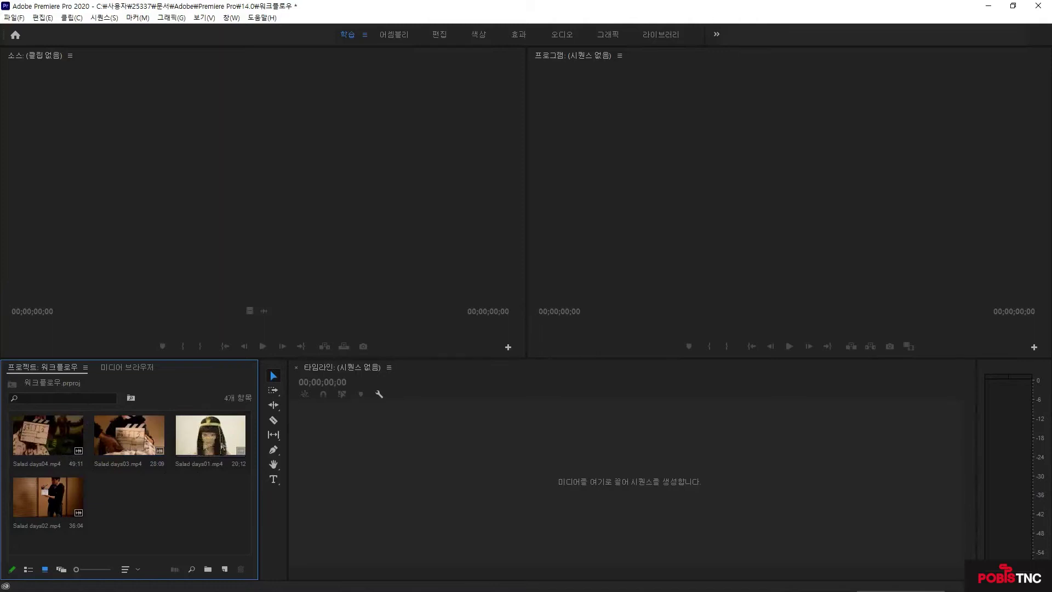
left_click(206, 438)
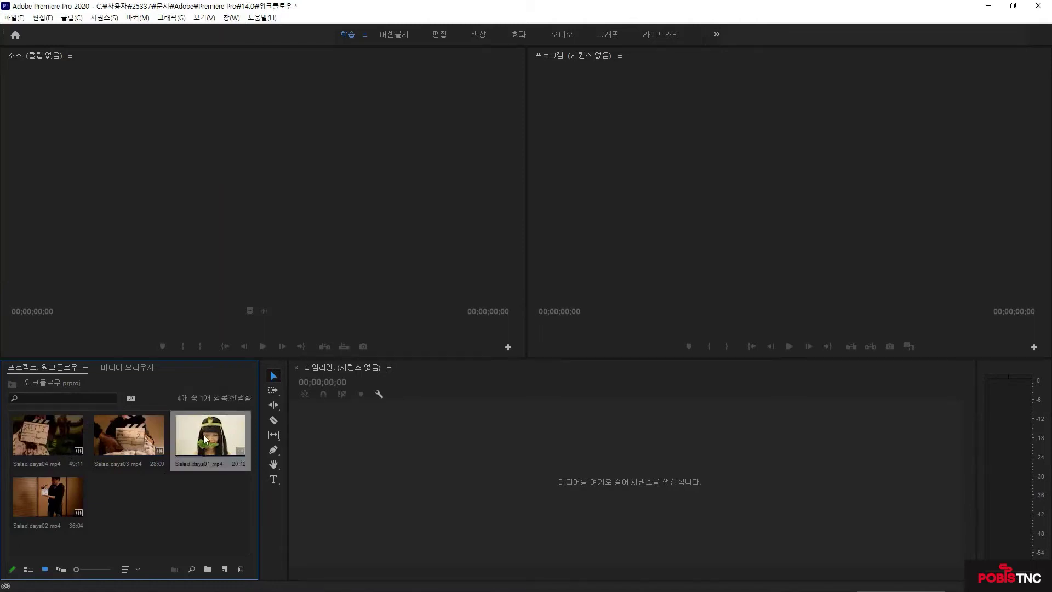
left_click_drag(226, 435, 317, 433)
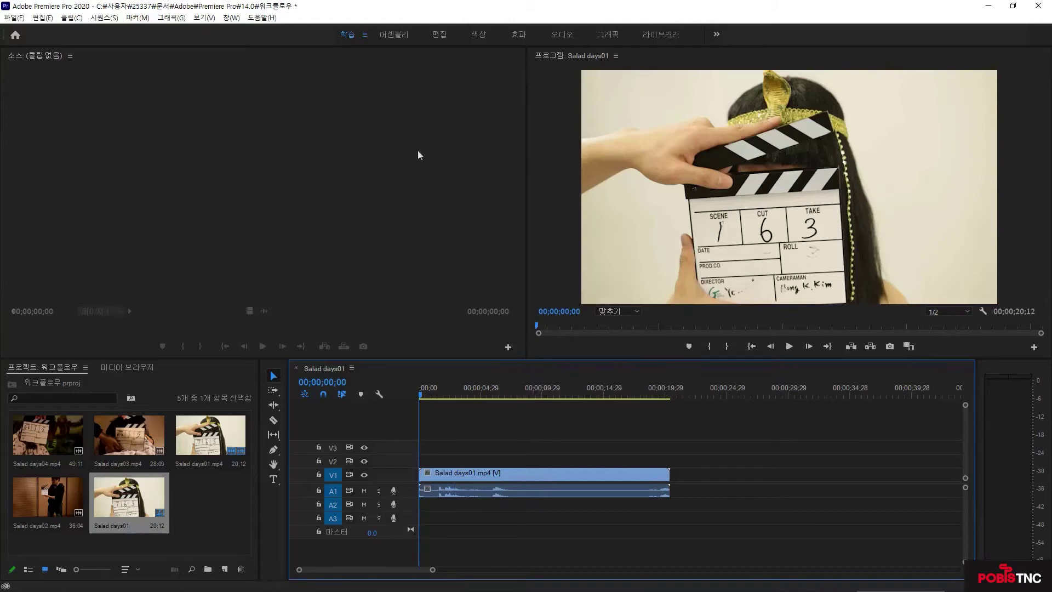
Set the sequence's timebase to 23.976 frames per second in the sequence settings
left_click(101, 18)
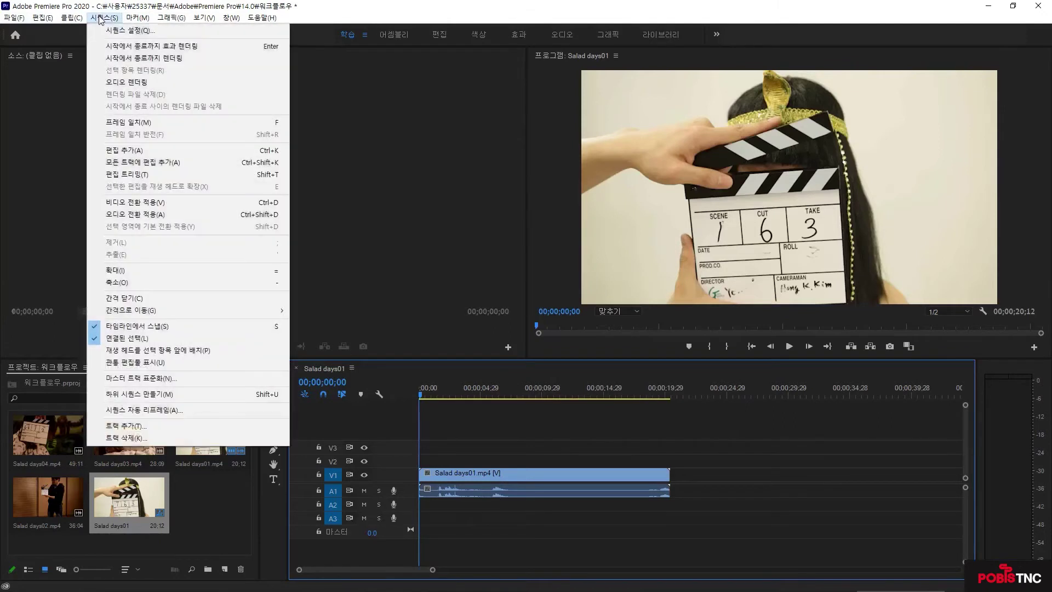
left_click(119, 32)
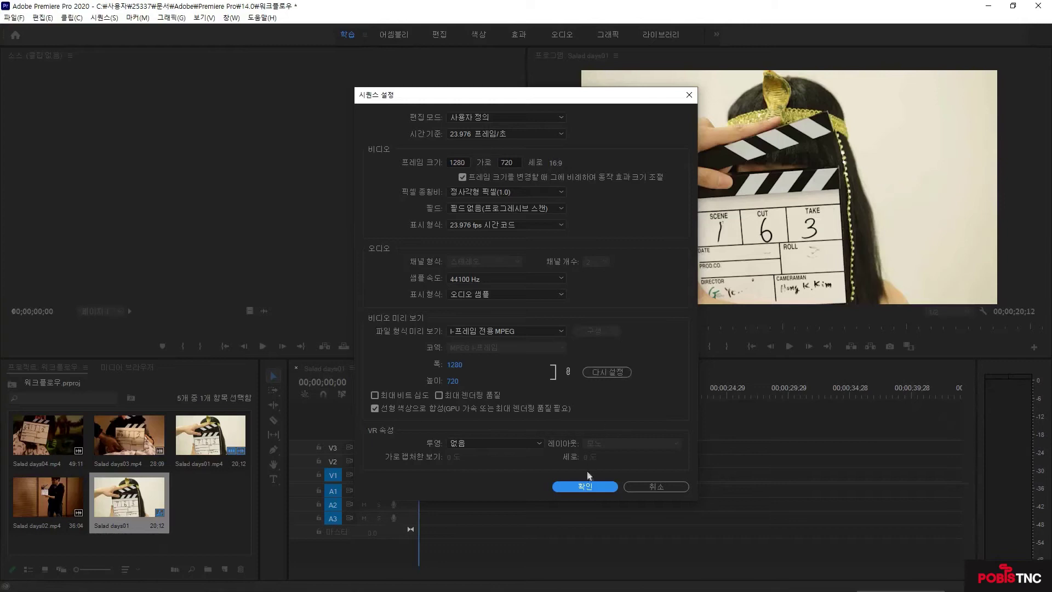
left_click(590, 486)
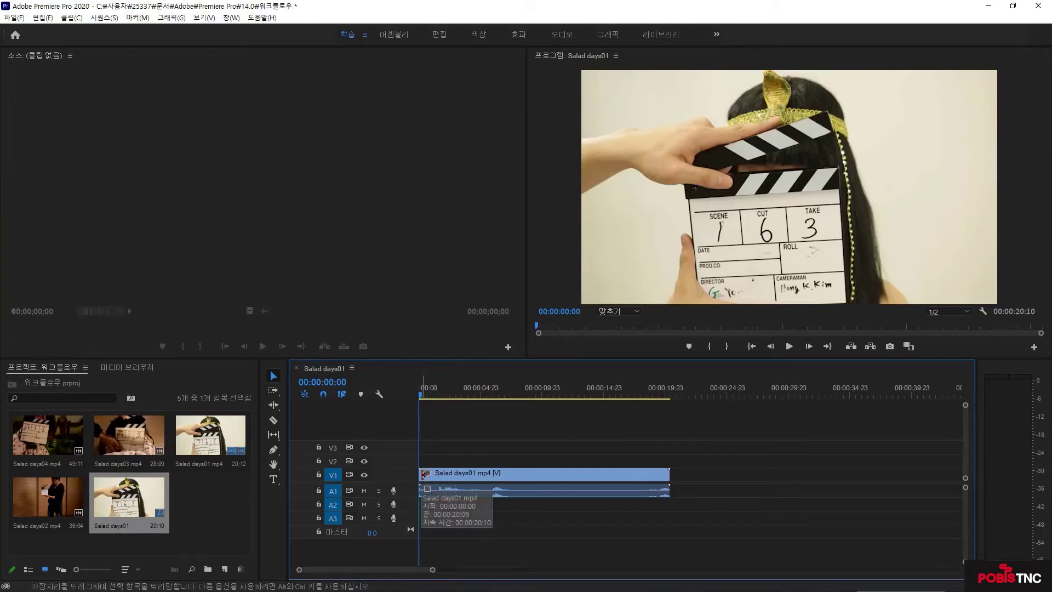
Trim 00:00:04:17 off the start and 00:00:06:15 off the end of Salad days01.mp4, then move it to the sequence start
left_click_drag(423, 473, 480, 481)
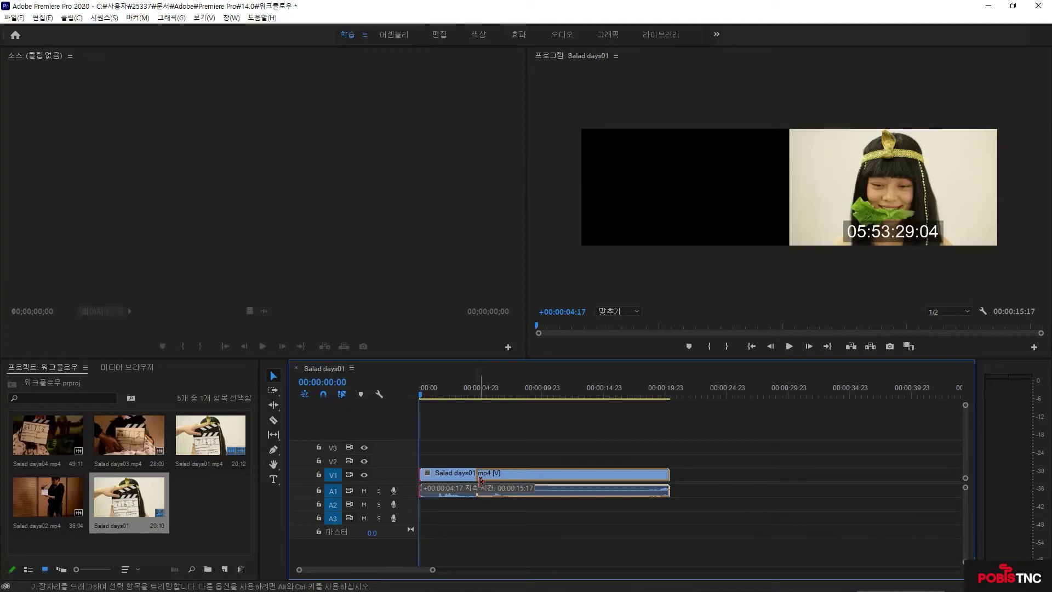
left_click_drag(480, 481, 479, 481)
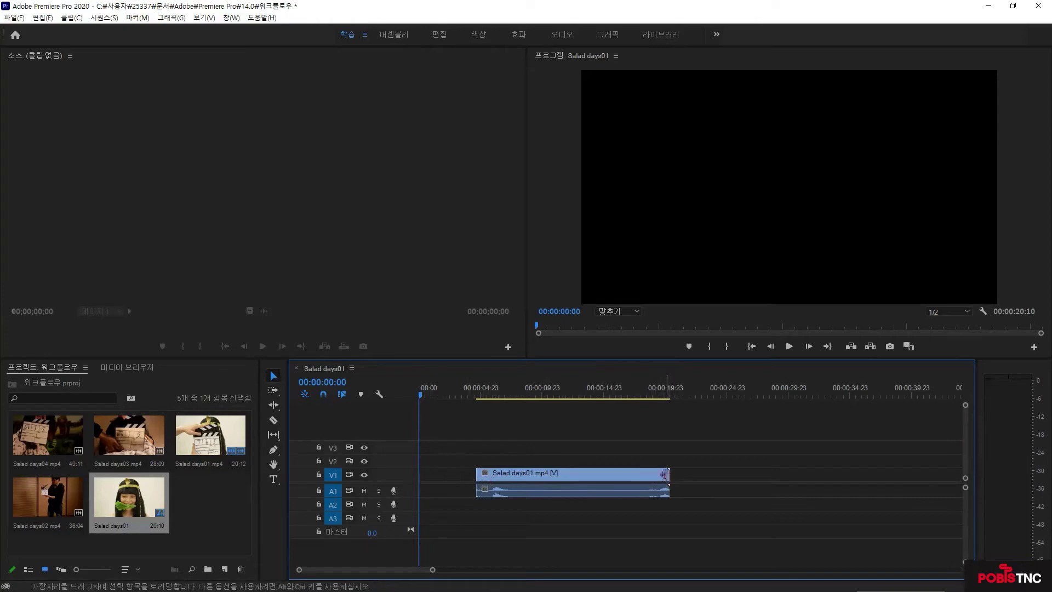
left_click_drag(667, 475, 586, 474)
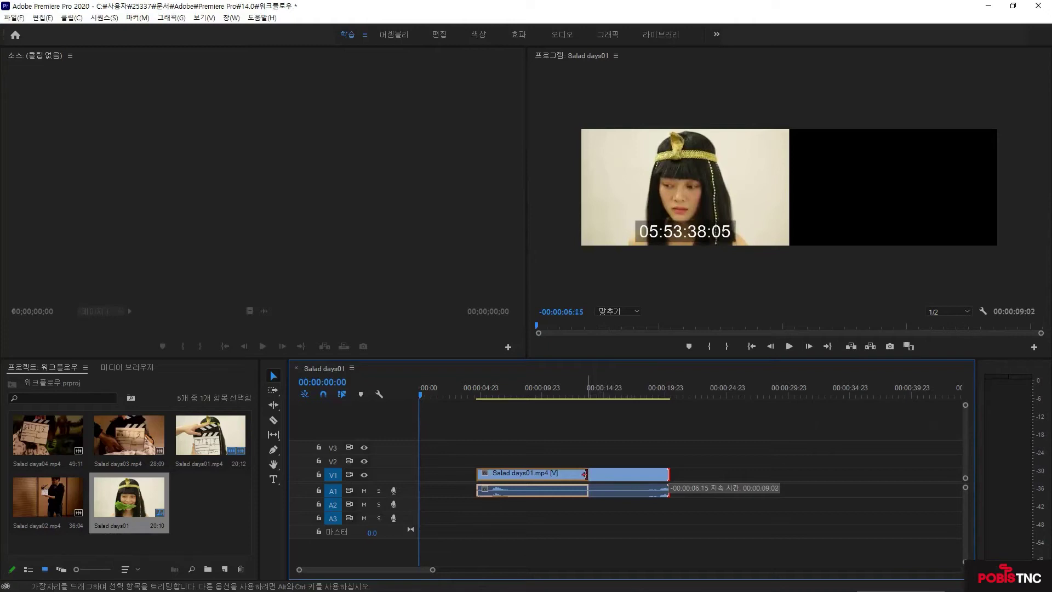
left_click_drag(586, 474, 586, 475)
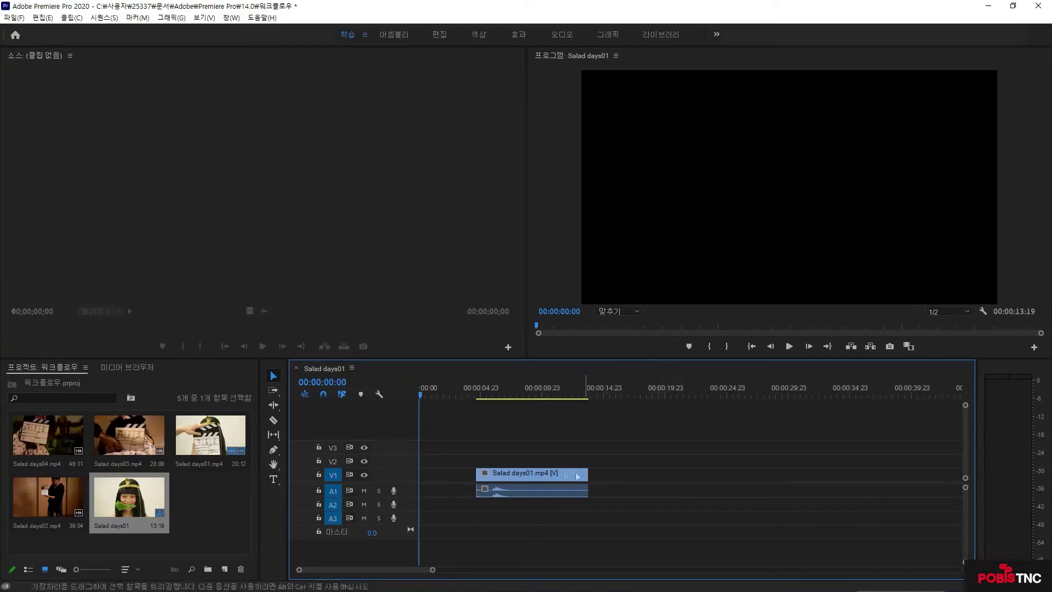
left_click(534, 476)
left_click_drag(535, 476, 472, 478)
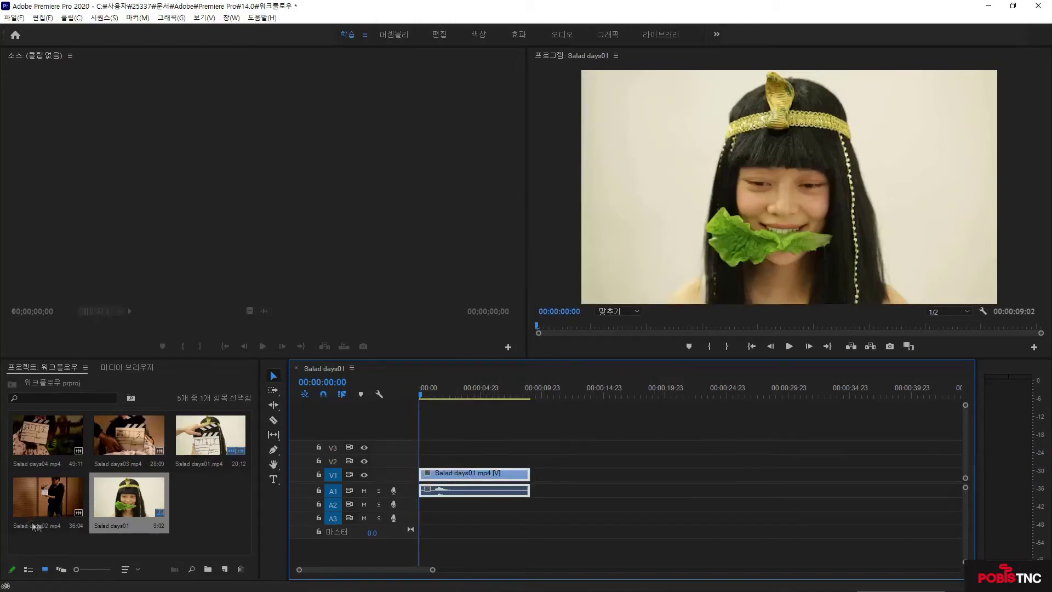
Place Salad days02.mp4 on V1 directly behind Salad days01.mp4
left_click_drag(37, 501, 545, 488)
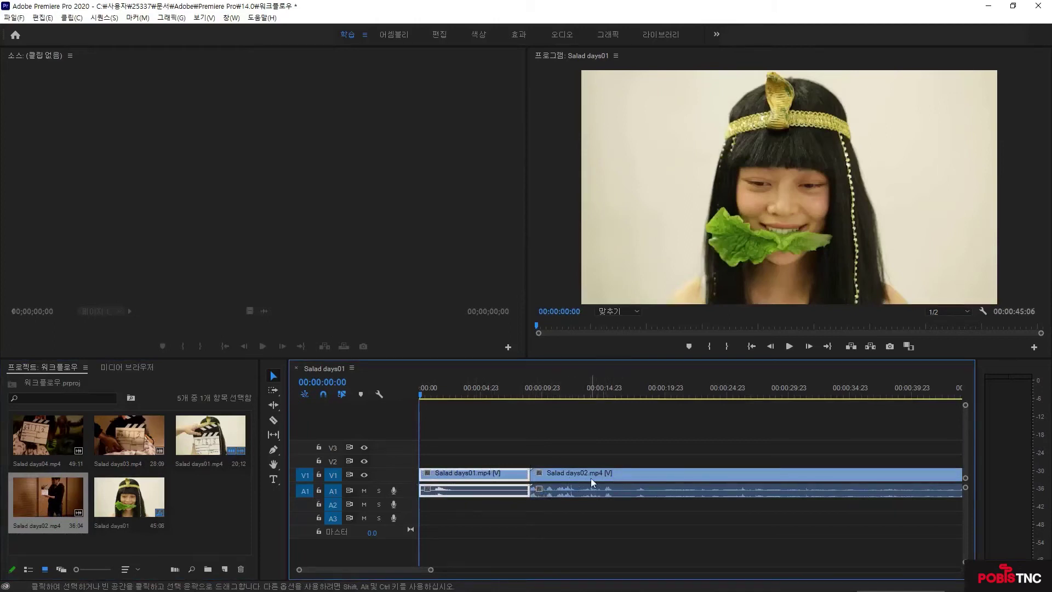
mouse_move(591, 477)
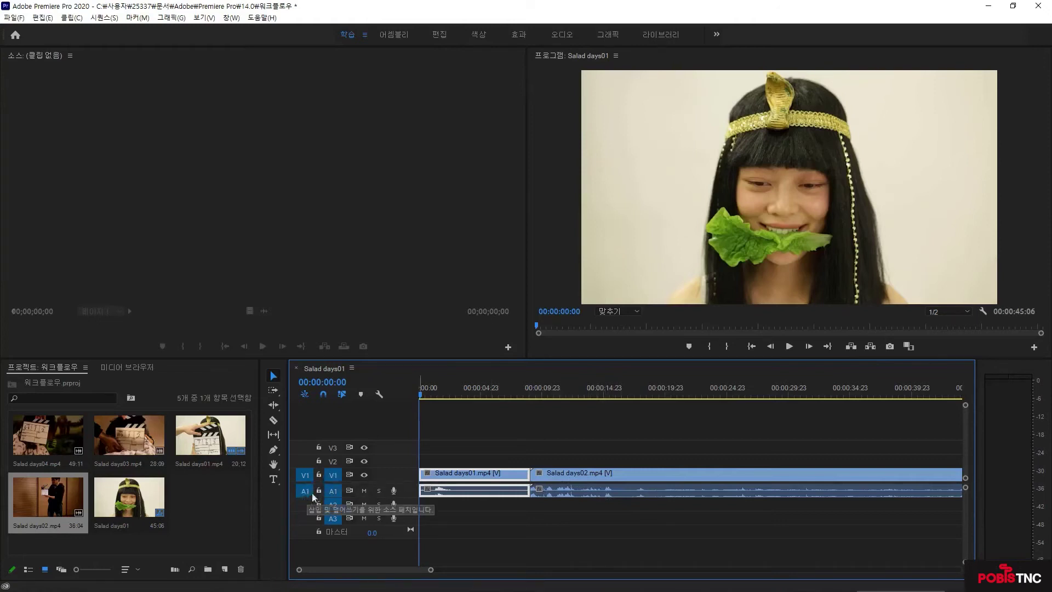
Trim 00:00:09:14 off the start of Salad days02.mp4, shorten its end, and close the gap to Salad days01.mp4
left_click(533, 472)
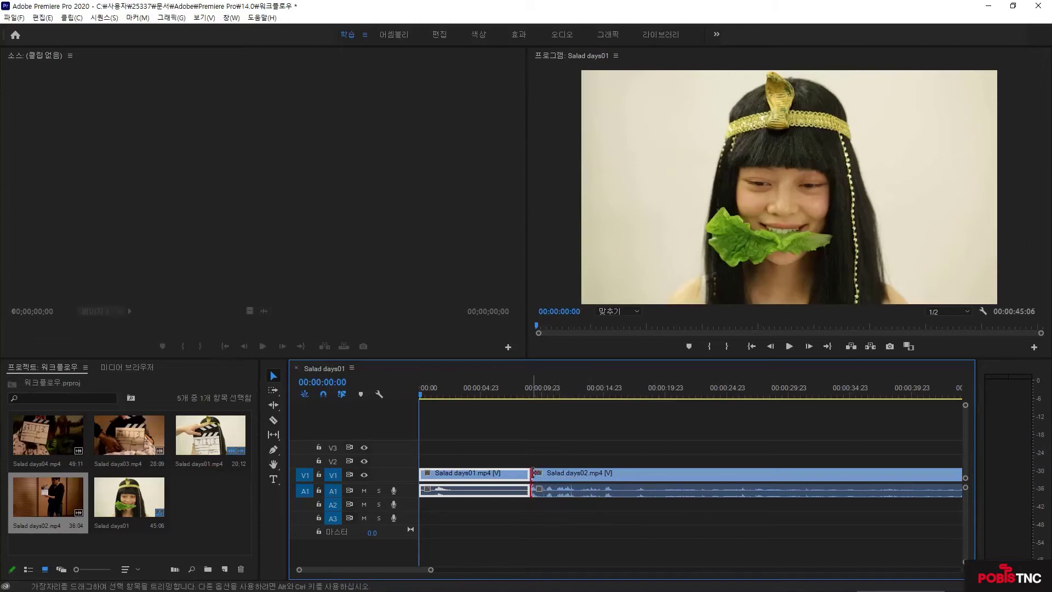
left_click_drag(532, 472, 550, 472)
left_click_drag(572, 473, 652, 475)
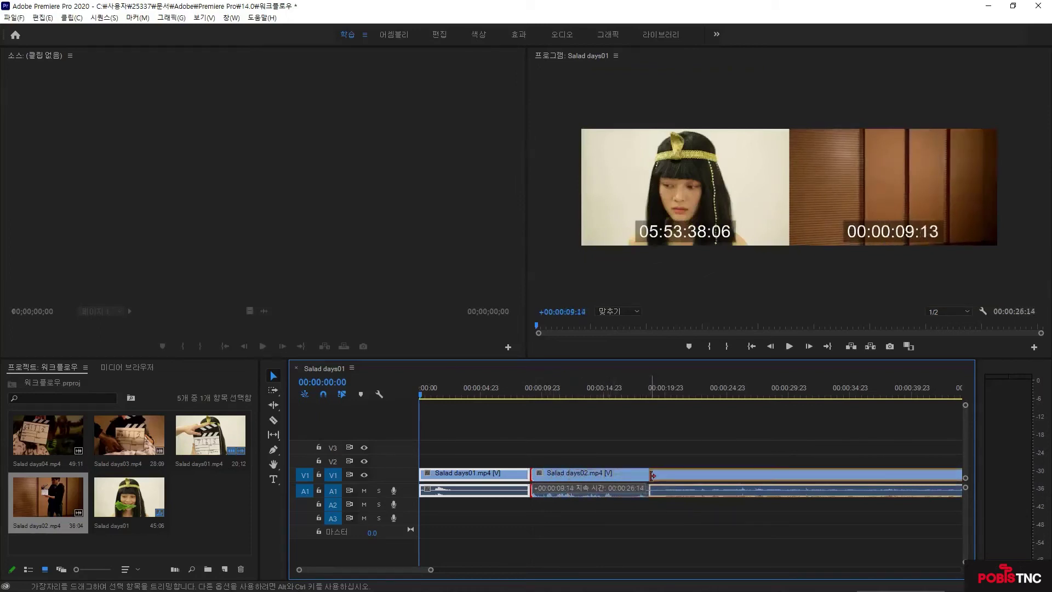
left_click_drag(652, 475, 654, 475)
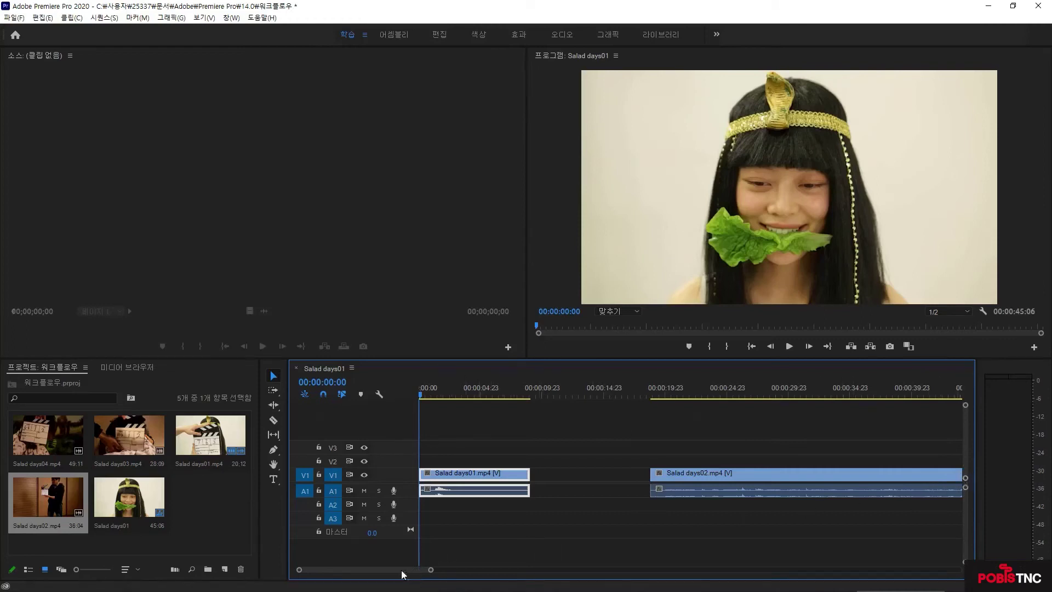
left_click_drag(402, 569, 464, 570)
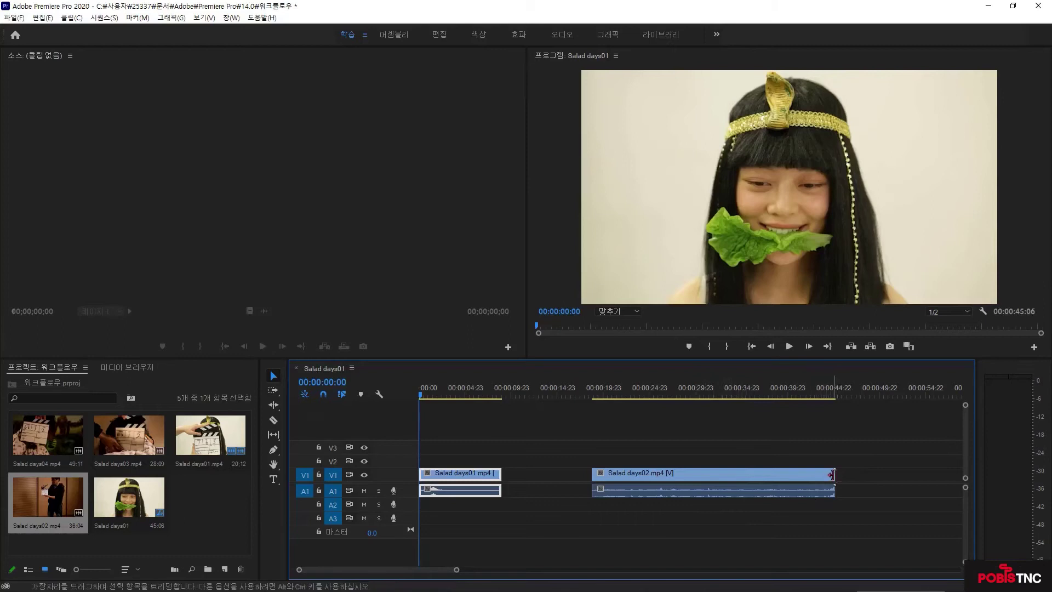
left_click_drag(831, 475, 607, 482)
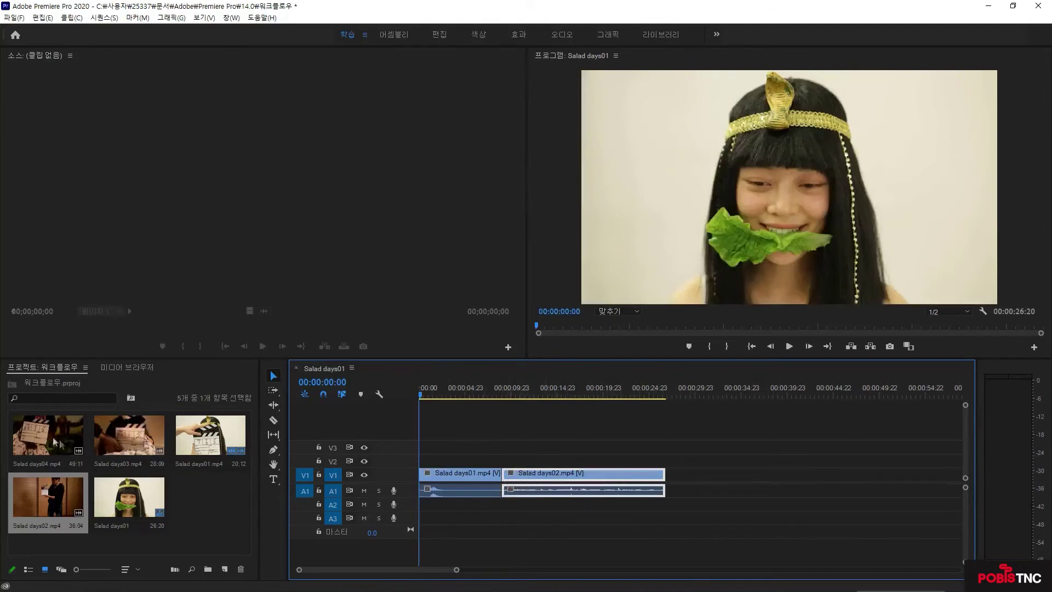
Add Salad days03.mp4 to V1, trim it shorter and butt it against the end of Salad days02.mp4
left_click_drag(129, 435, 727, 476)
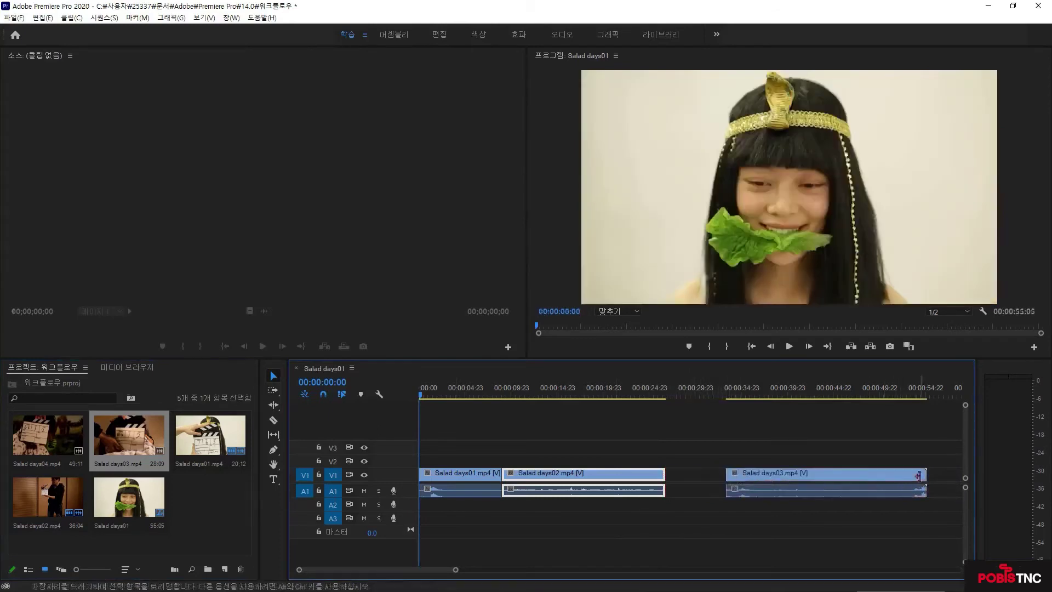
left_click_drag(925, 474, 722, 484)
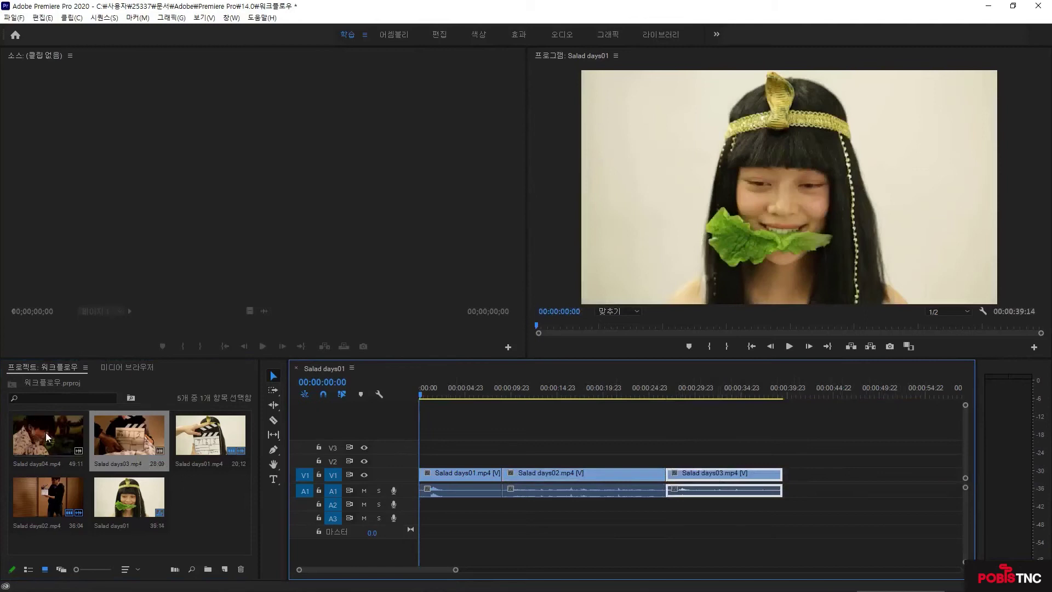
Add Salad days04.mp4 to V1 directly behind Salad days03.mp4 and shorten its end so the sequence lasts 00:01:08:08
left_click_drag(49, 436, 808, 479)
left_click_drag(428, 568, 475, 567)
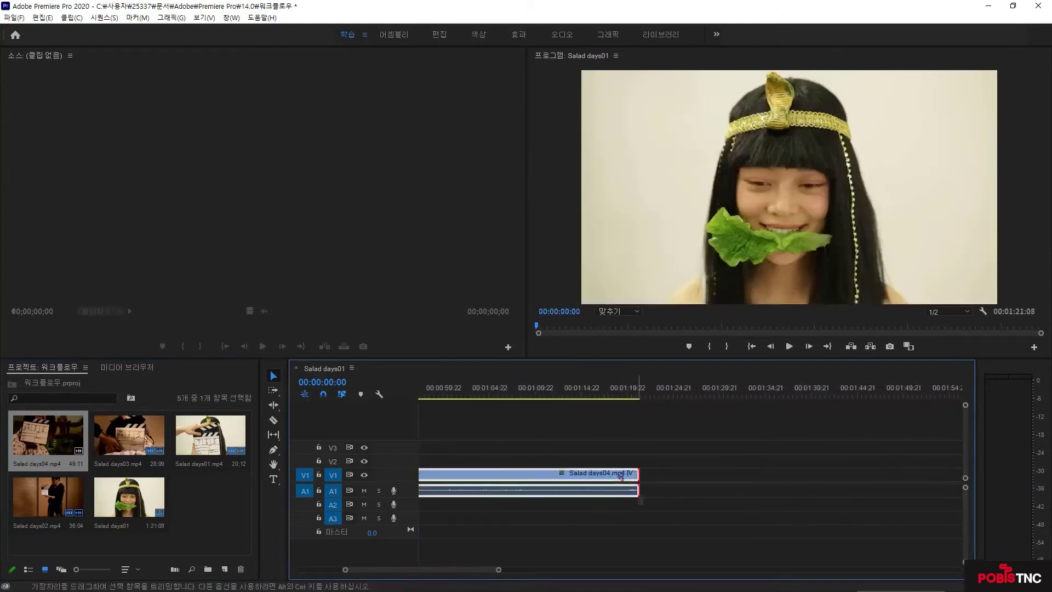
left_click_drag(637, 475, 516, 478)
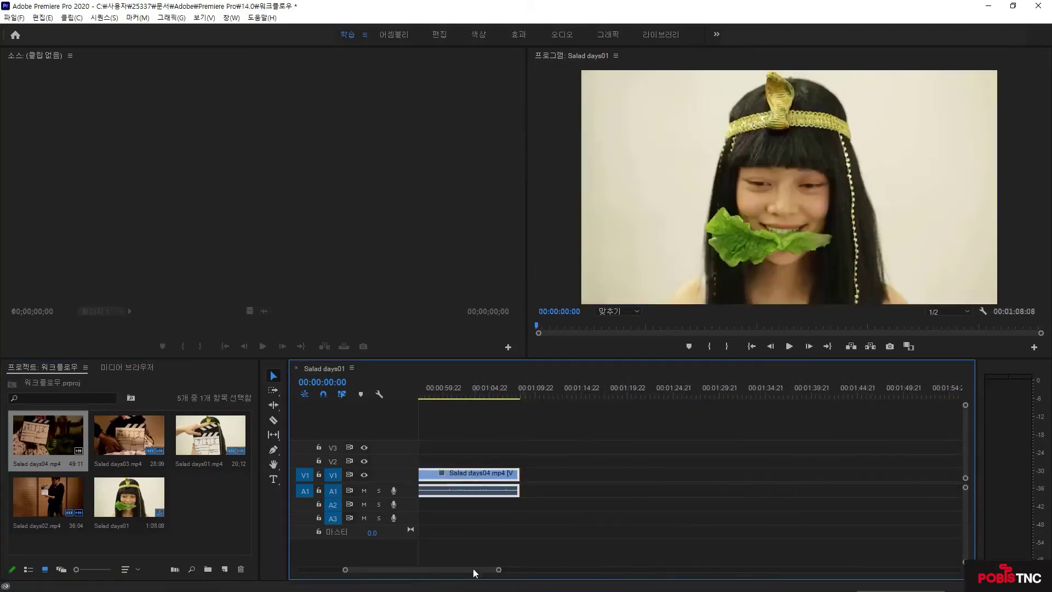
left_click_drag(472, 568, 414, 564)
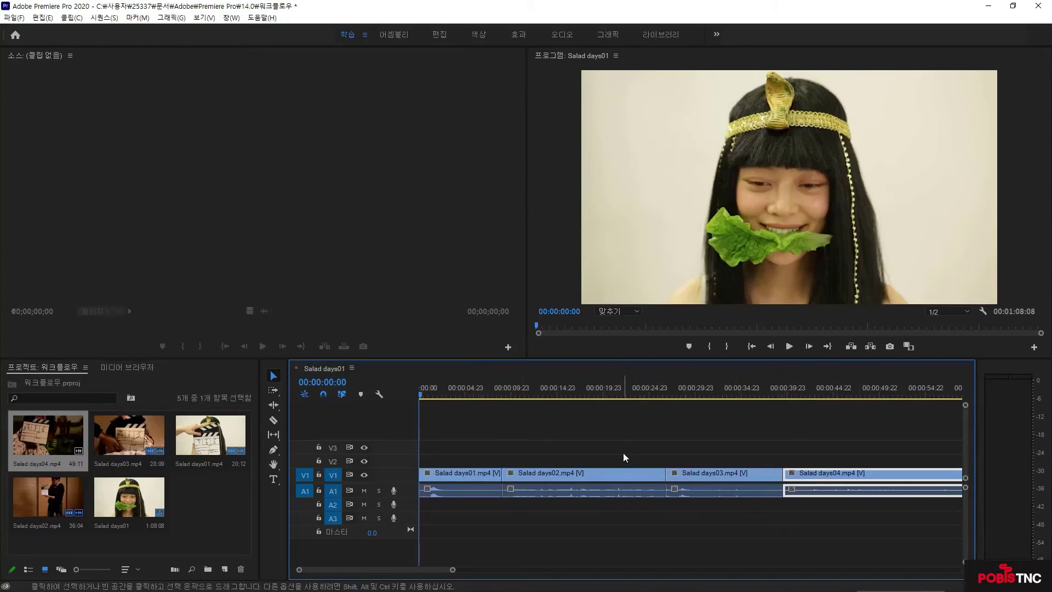
Add the horizontal text "자막만들기" over the video at the sequence start and move it slightly lower in the frame
left_click(277, 482)
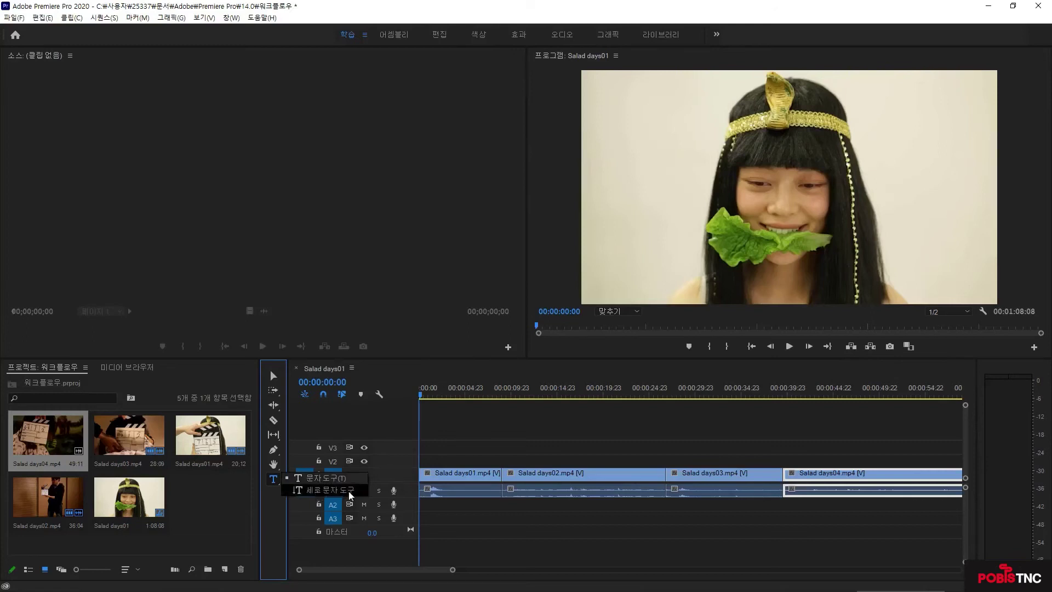
left_click(324, 478)
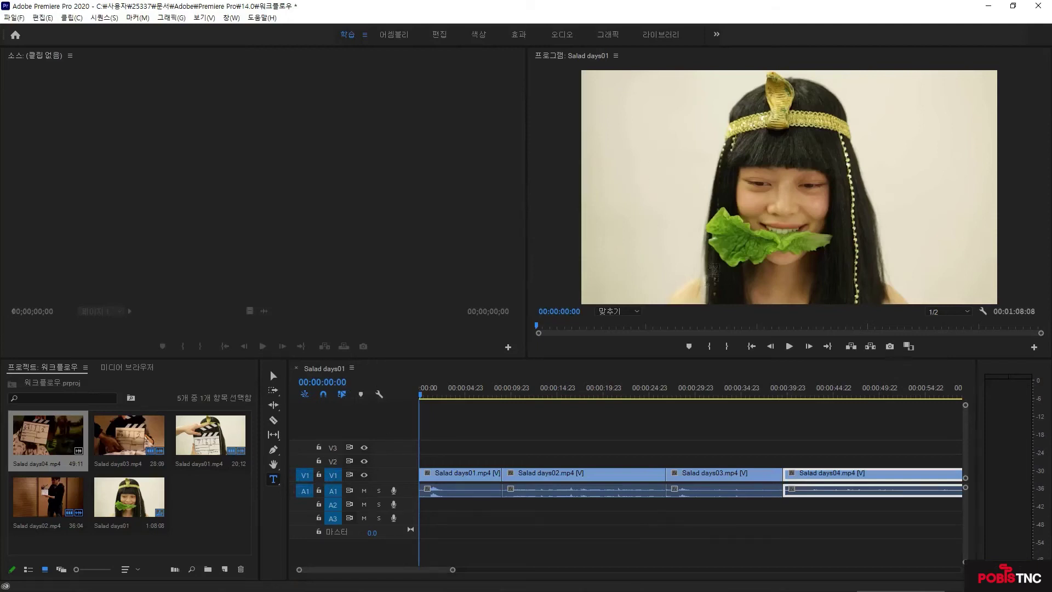
left_click(717, 274)
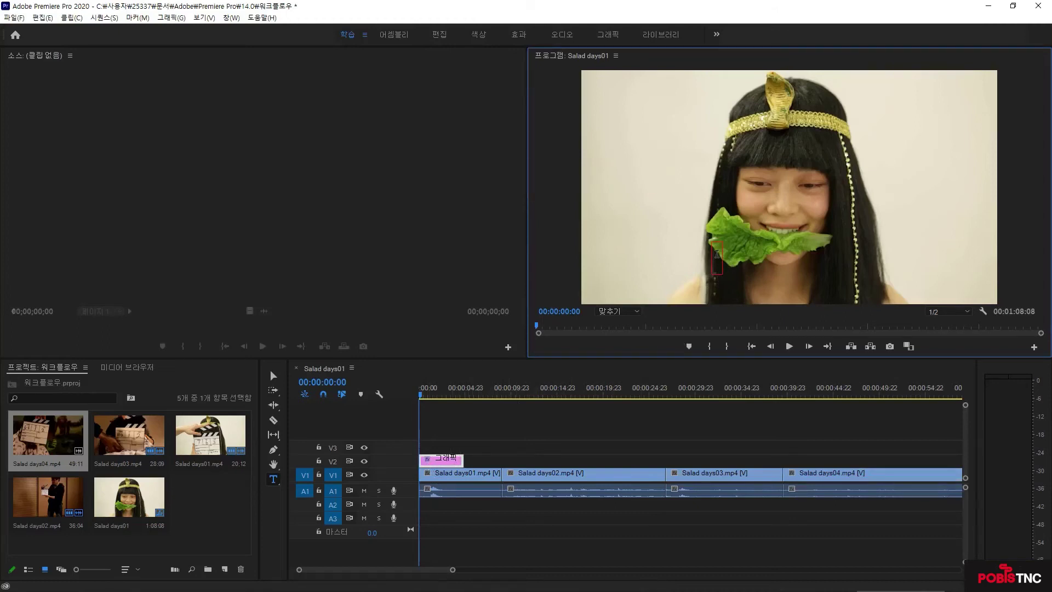
type("자막")
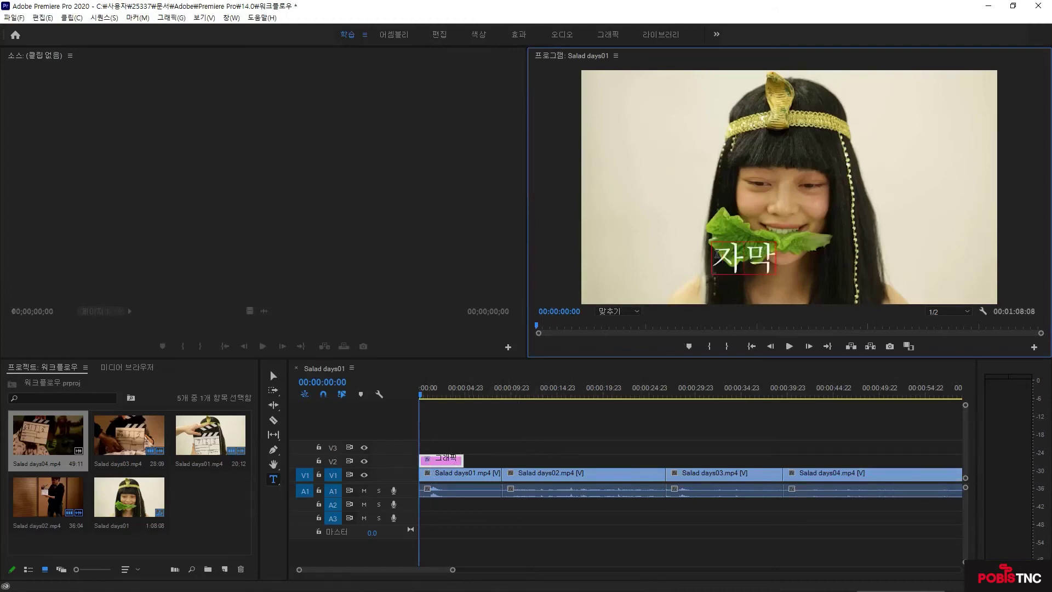
type("만들기")
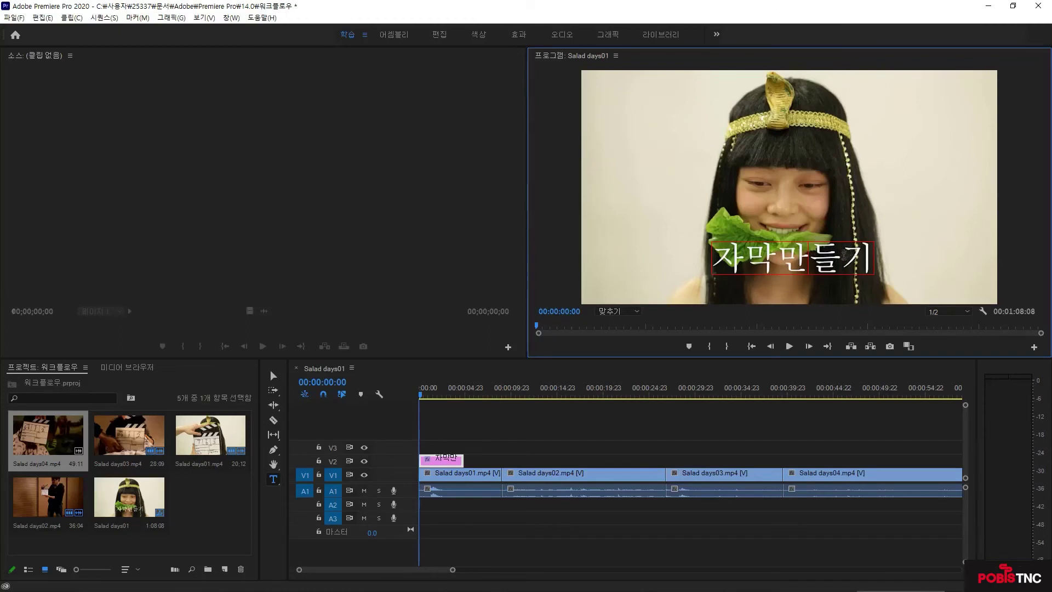
left_click(274, 377)
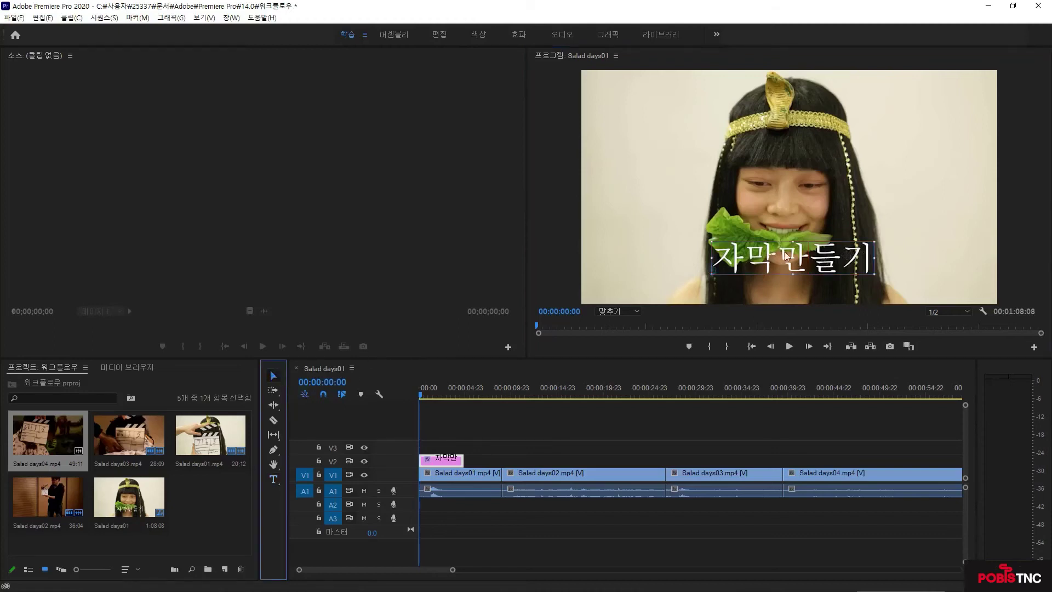
left_click_drag(794, 254, 795, 269)
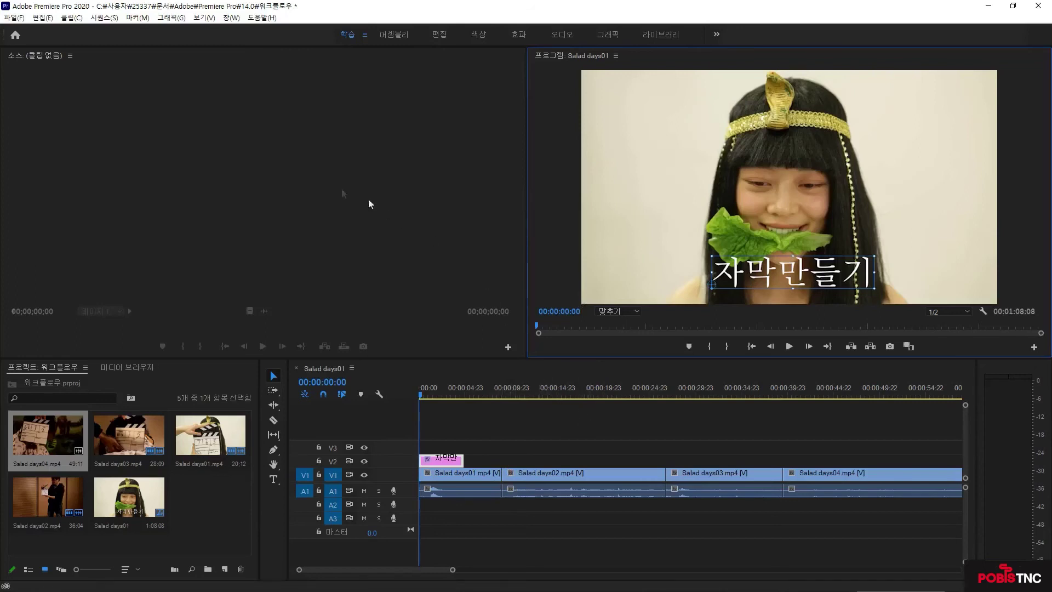
Open the media export settings for the Salad days01 sequence
left_click(14, 18)
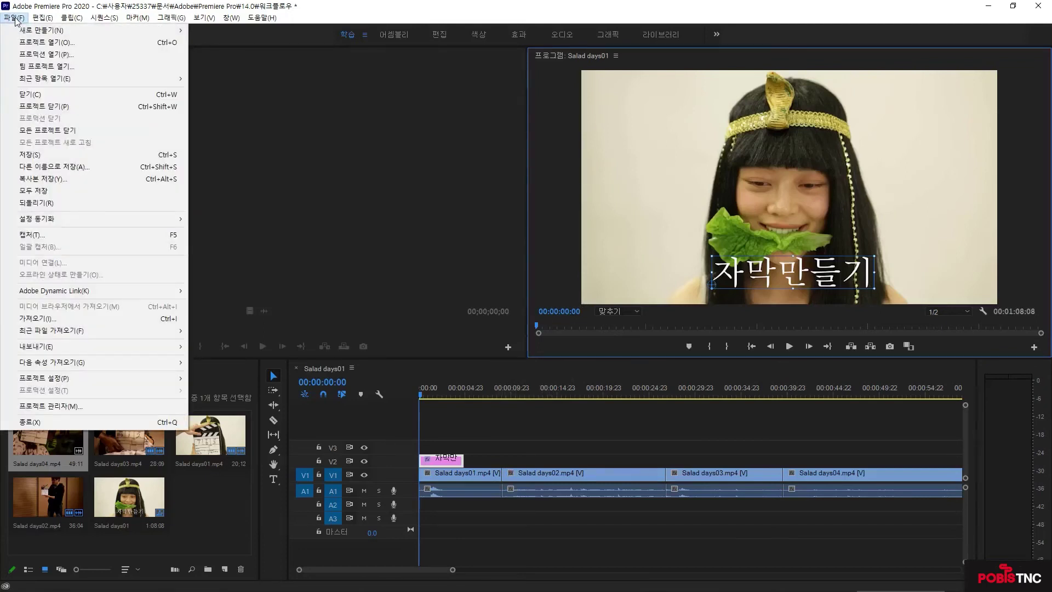
mouse_move(78, 351)
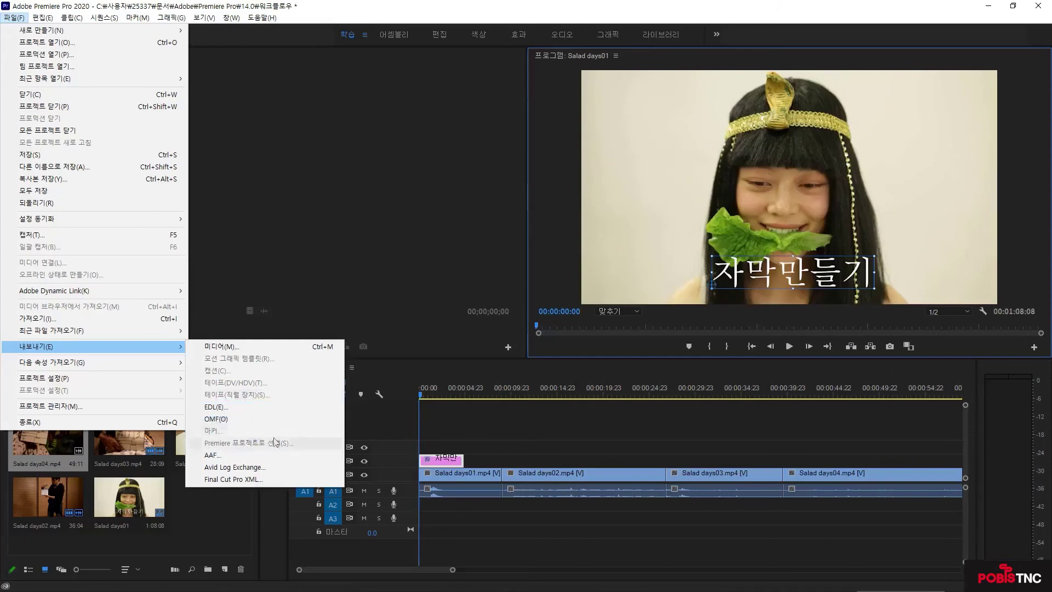
left_click(230, 346)
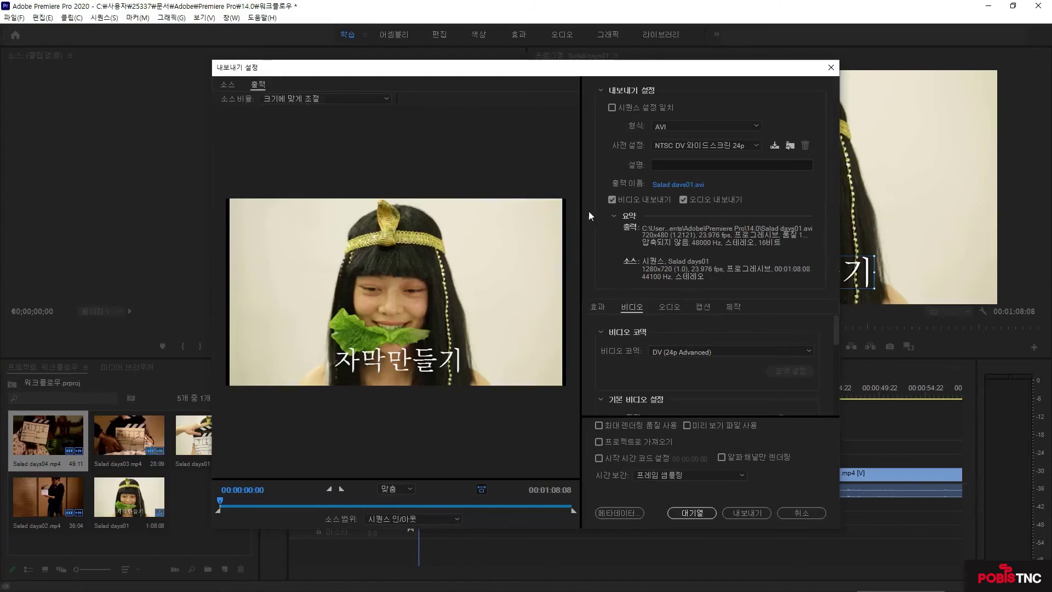
Try MPEG4 as the export format and inspect its basic video settings
left_click(678, 127)
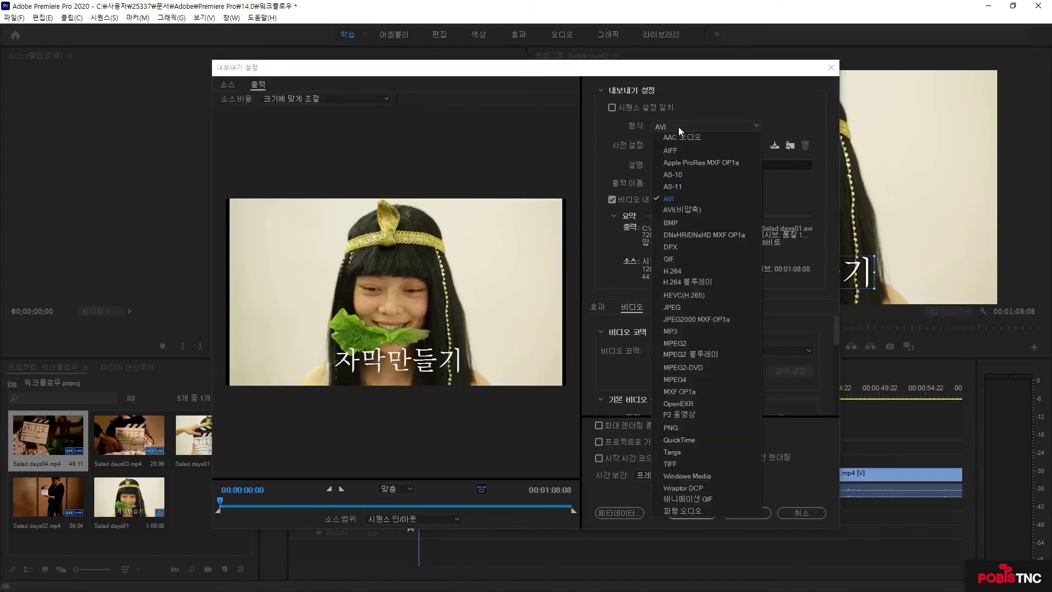
left_click(689, 378)
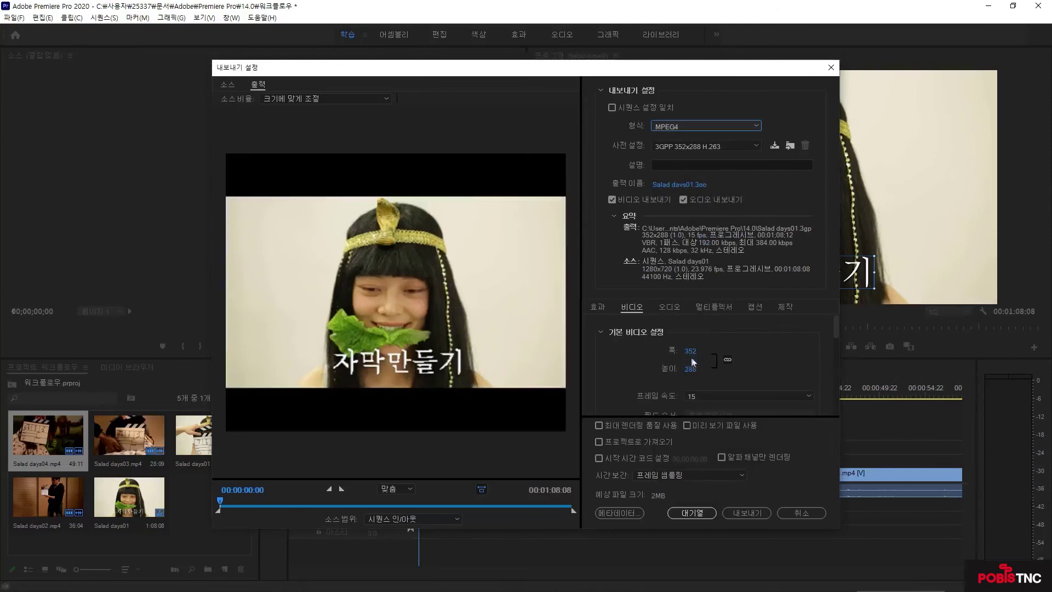
mouse_move(690, 352)
left_mouse_down()
mouse_move(718, 351)
mouse_move(695, 355)
left_mouse_up()
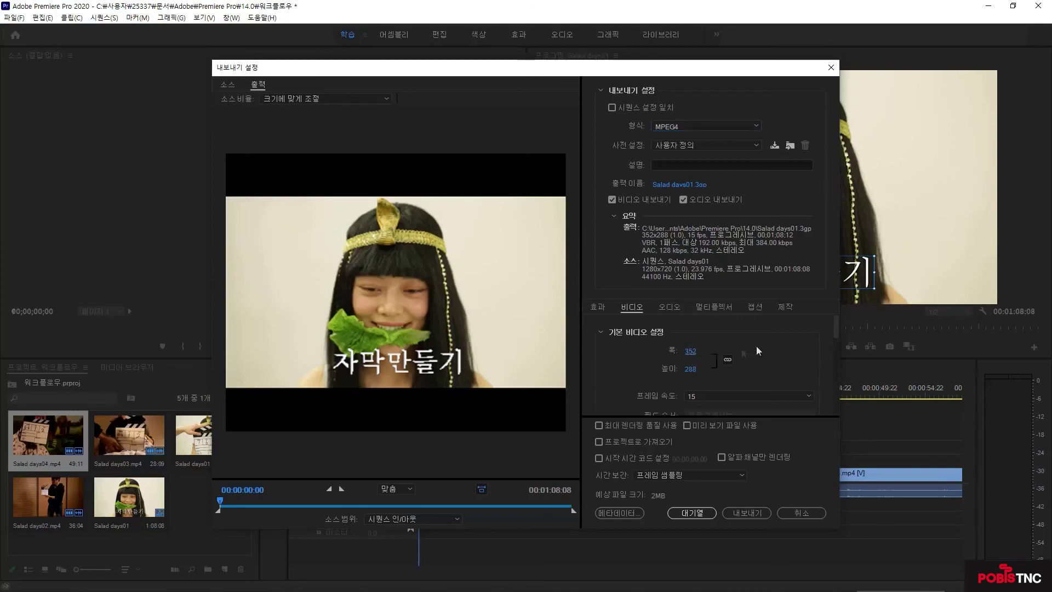
mouse_move(836, 329)
left_mouse_down()
mouse_move(842, 395)
mouse_move(835, 321)
left_mouse_up()
Set the export format to H.264 and review its basic video and bitrate settings
left_click(755, 124)
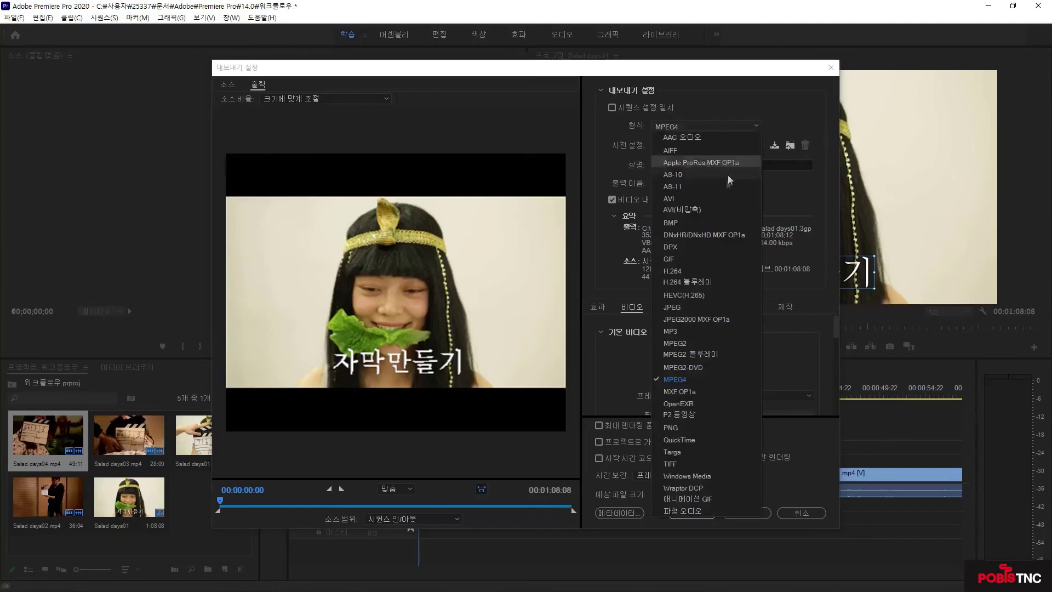
left_click(692, 270)
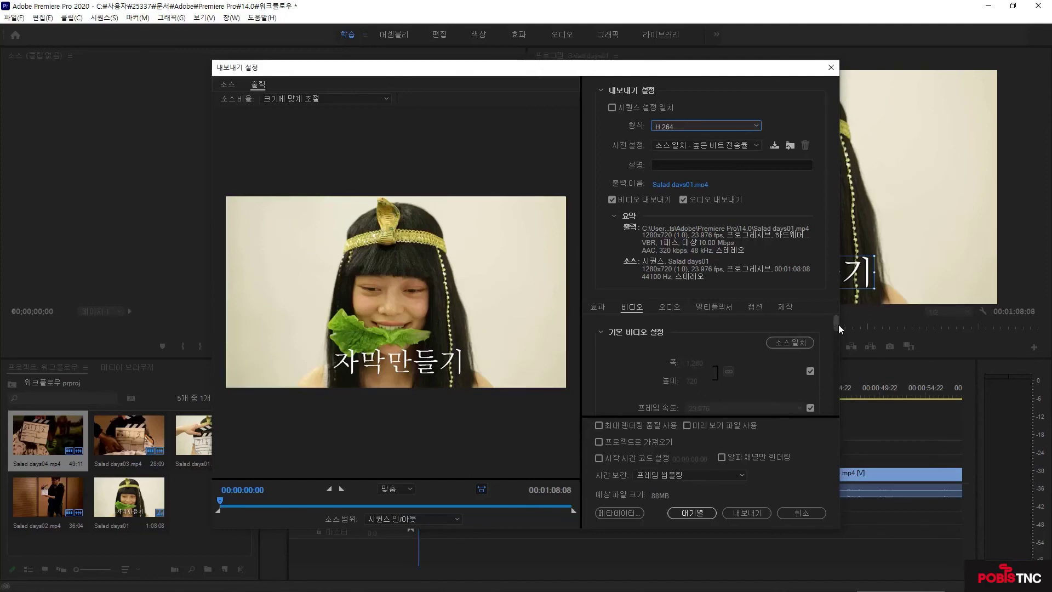
left_click_drag(838, 325, 834, 398)
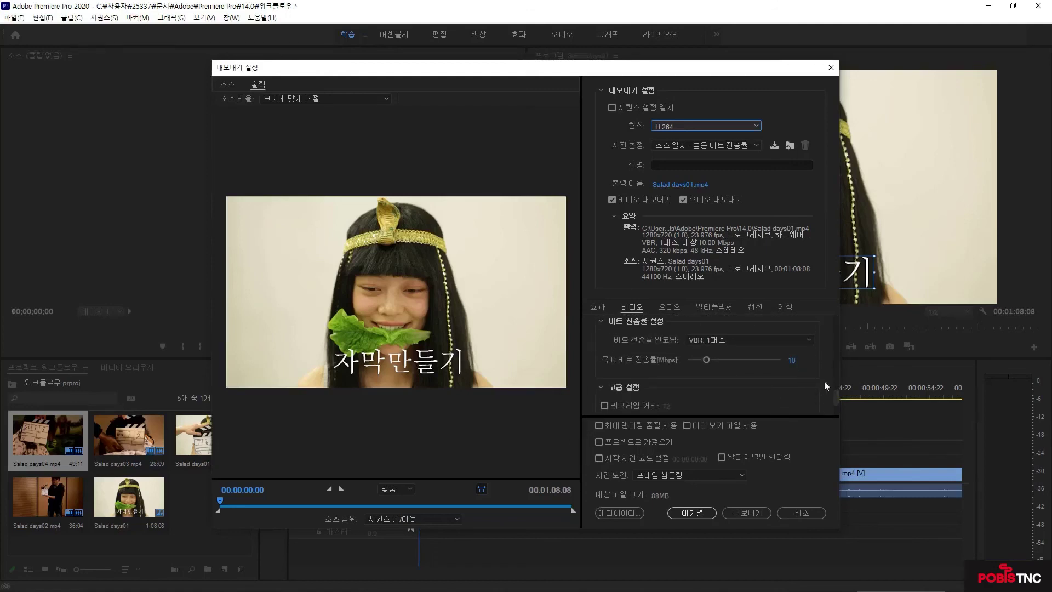
left_click_drag(836, 395, 832, 320)
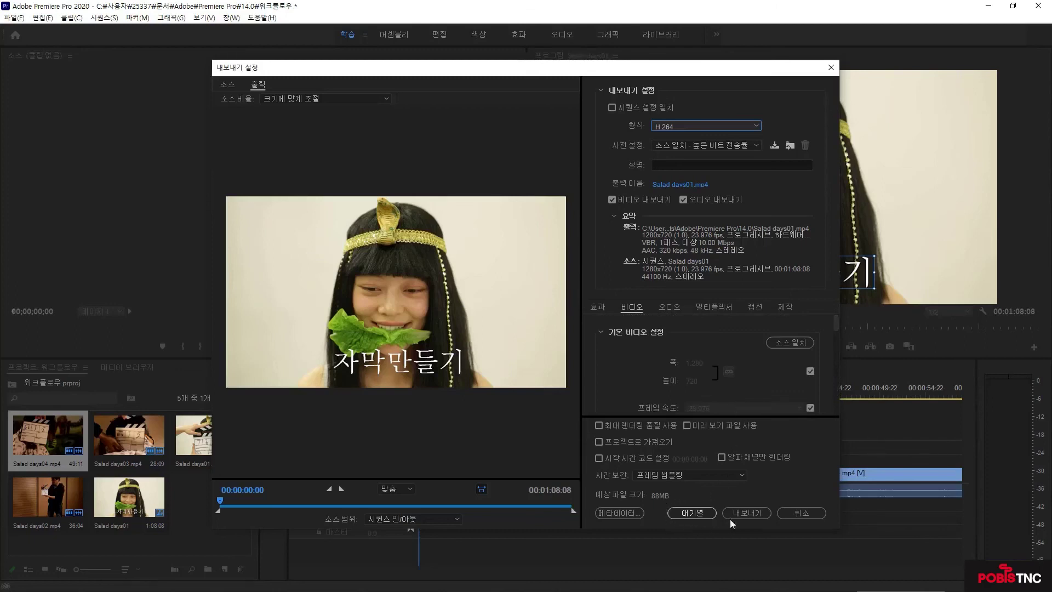
left_click(746, 512)
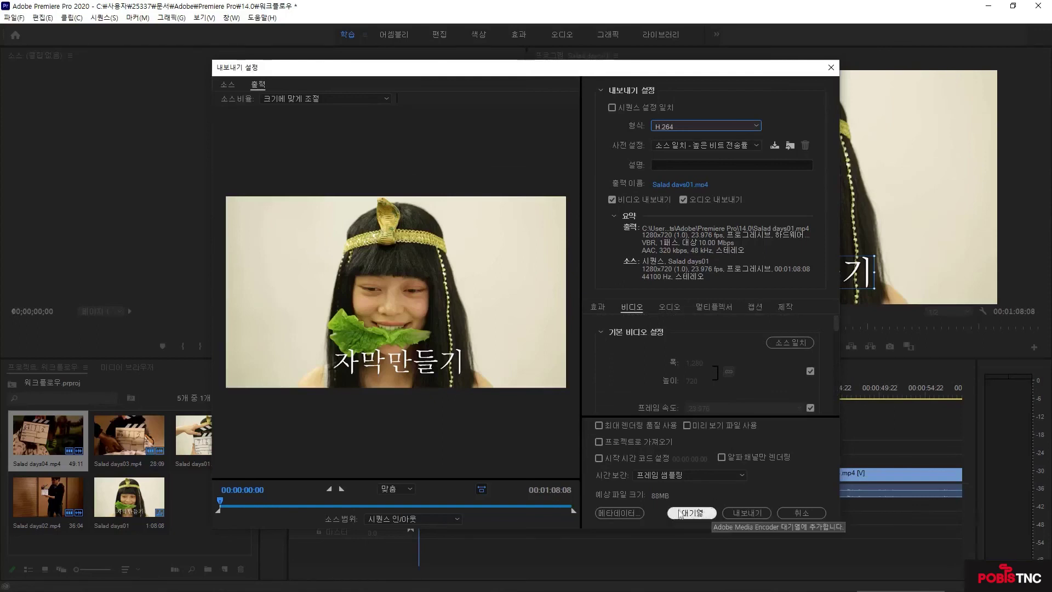
left_click(700, 513)
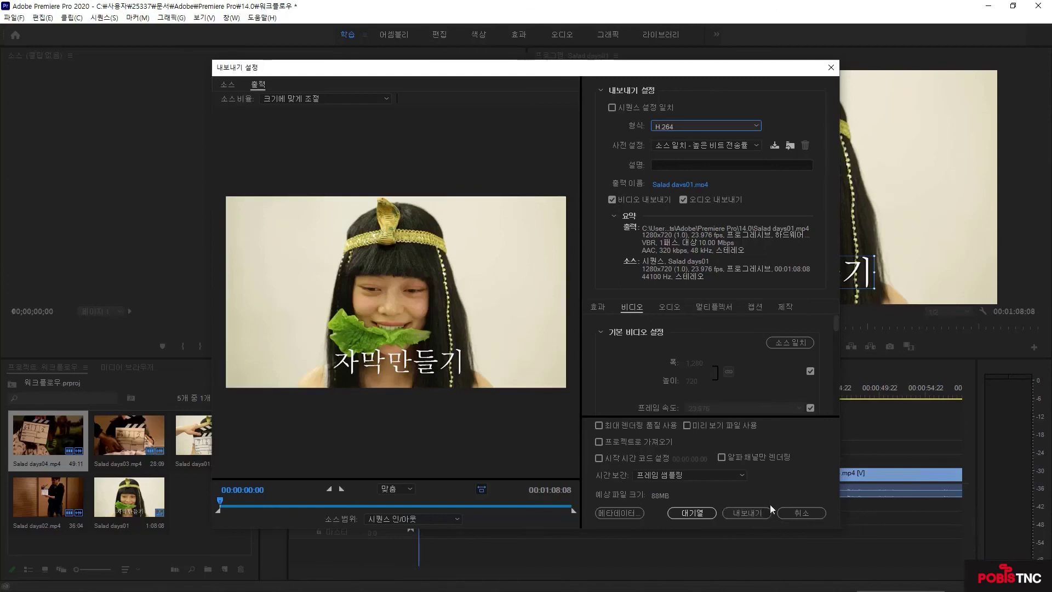
Name the output file 워크플로우 in the 프리미어 프로 2020 folder and export the sequence
left_click(682, 185)
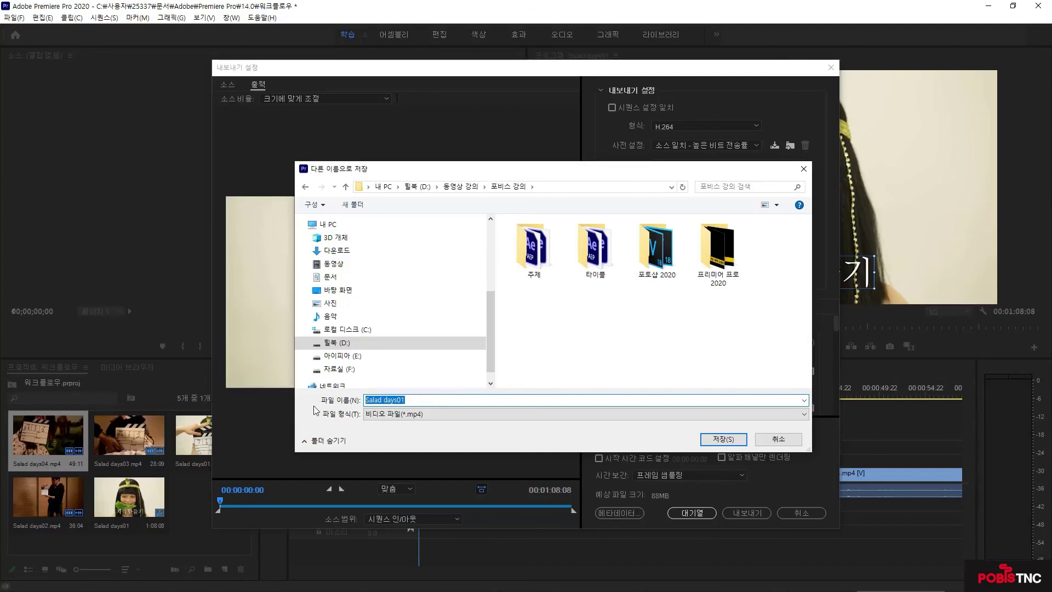
type("워크플로우ㅣ")
left_click(719, 253)
double_click(720, 252)
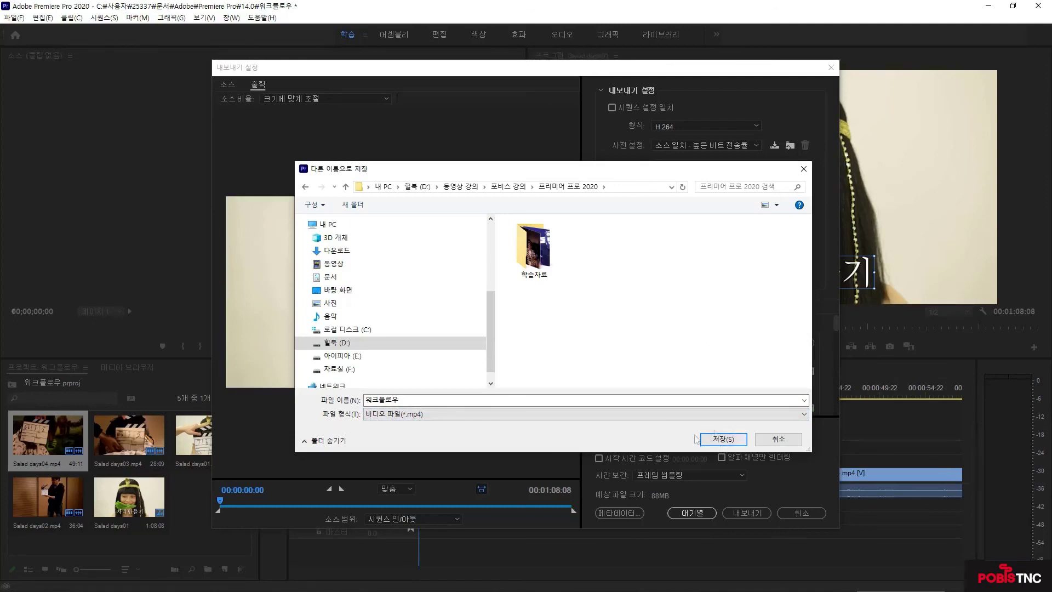
left_click(723, 440)
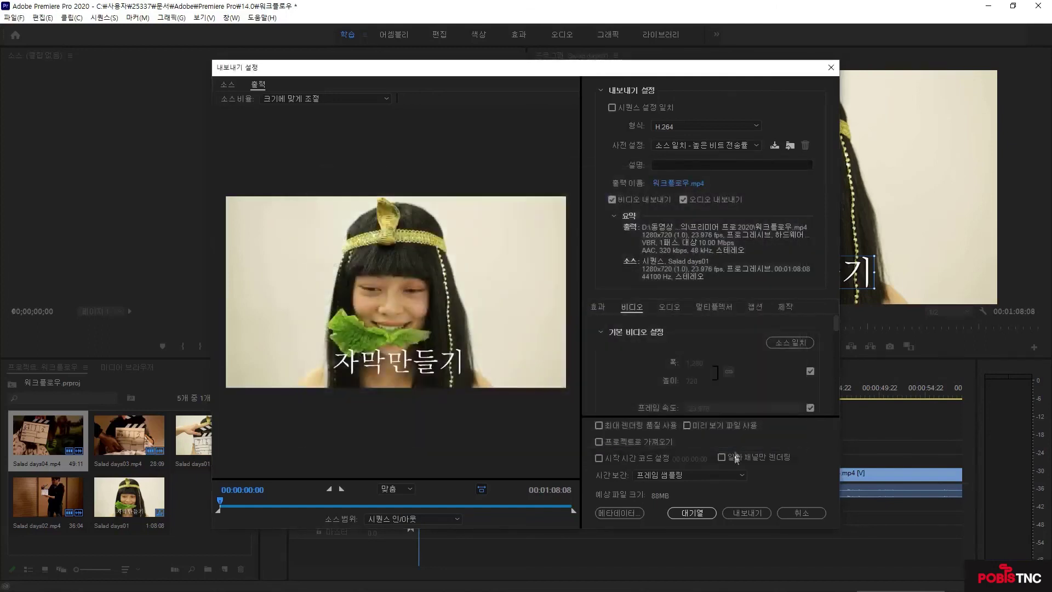
left_click(747, 511)
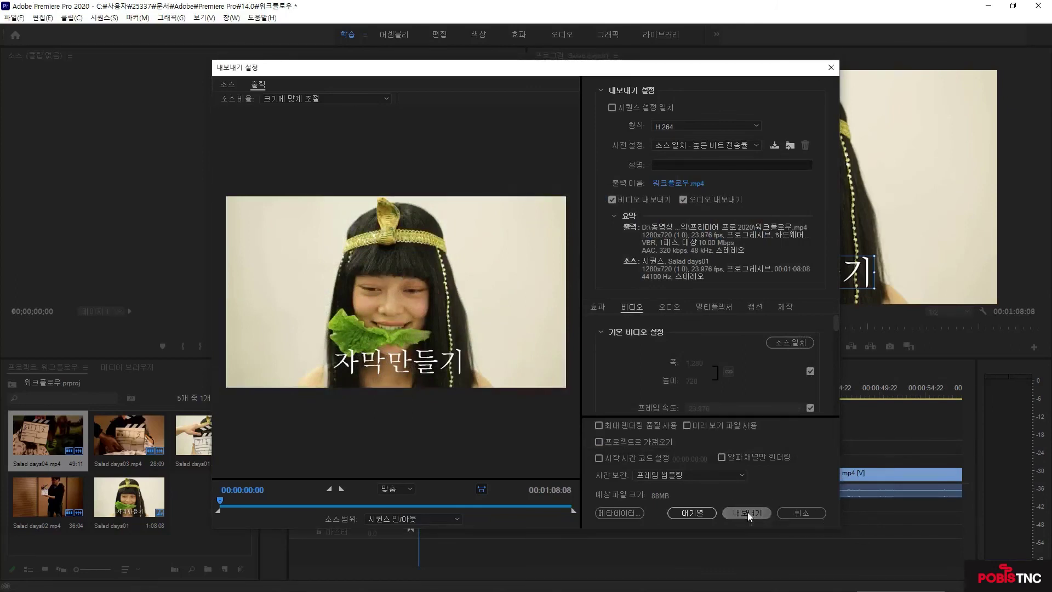